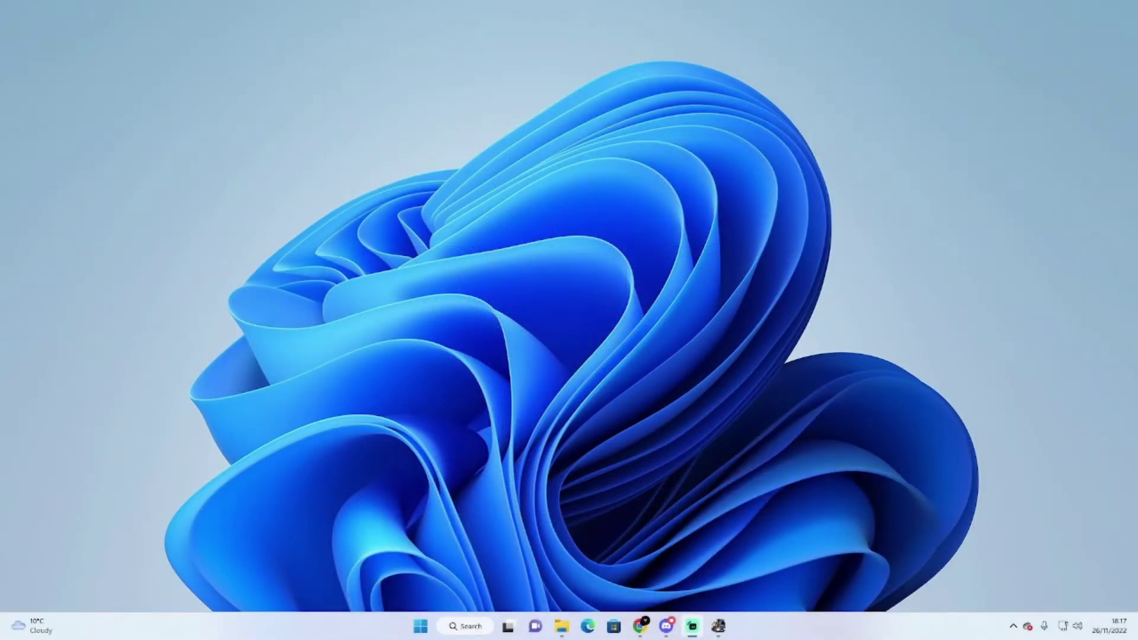
Step: Open the ProMods add-ons page in Chrome and view the download options for Trailer & Company Pack v1.34 for game version 1.46
click(646, 631)
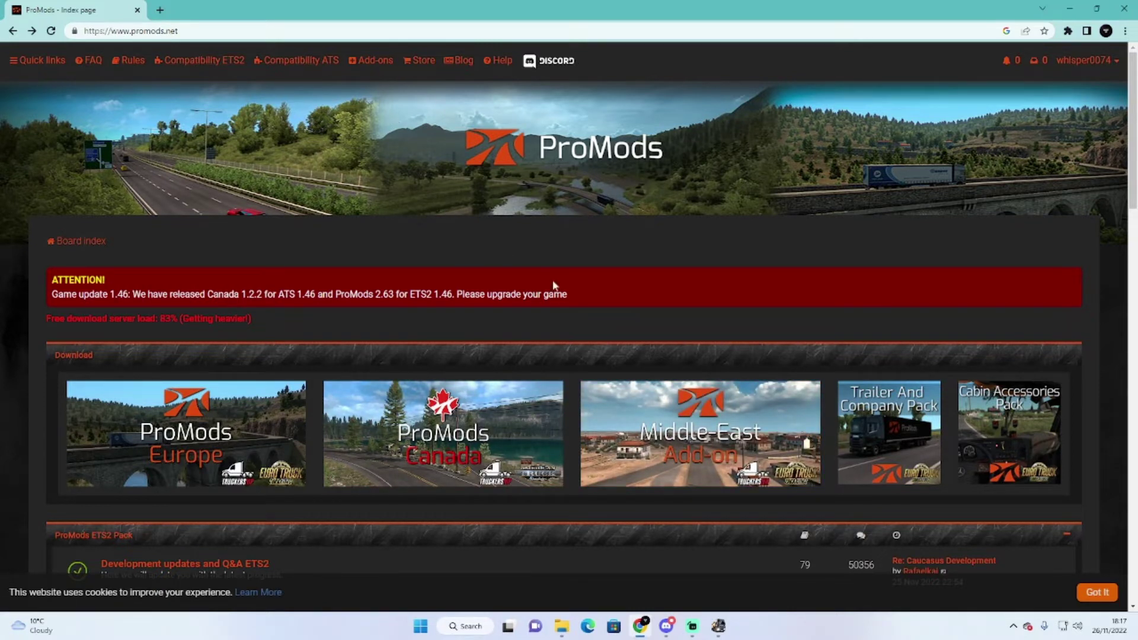
click(385, 70)
scroll(498, 338, down, 10)
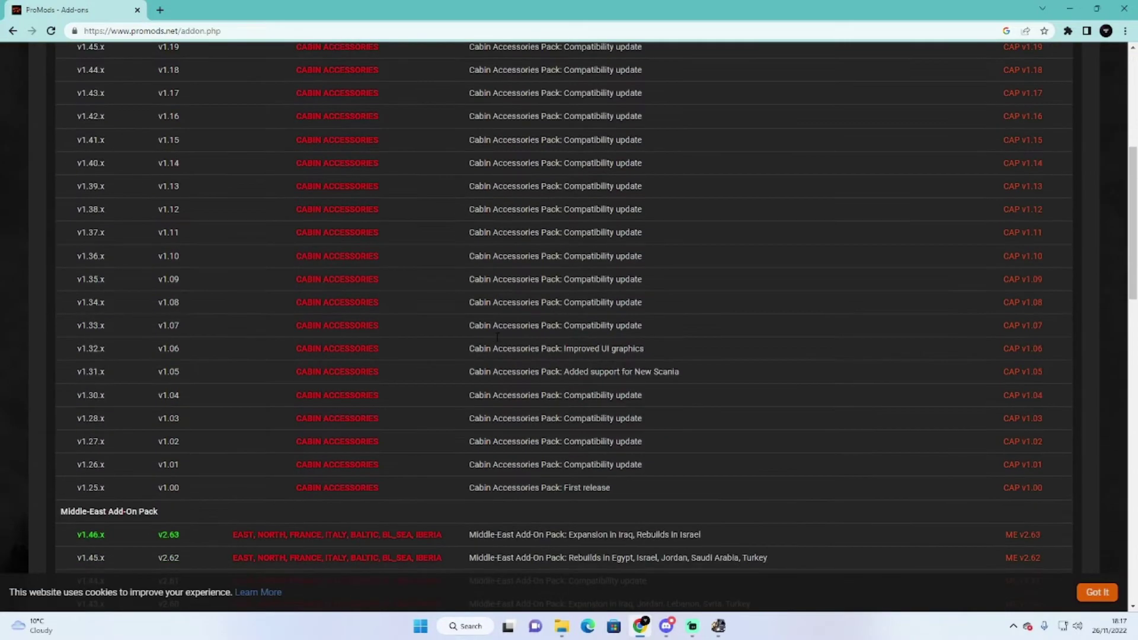
scroll(497, 338, down, 6)
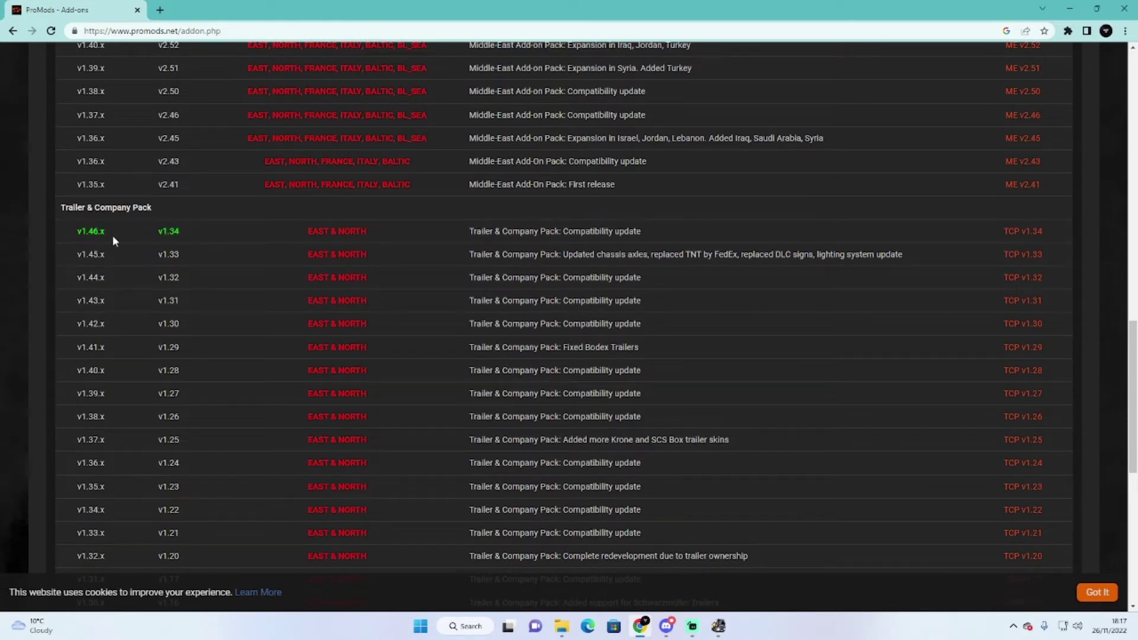
click(1024, 234)
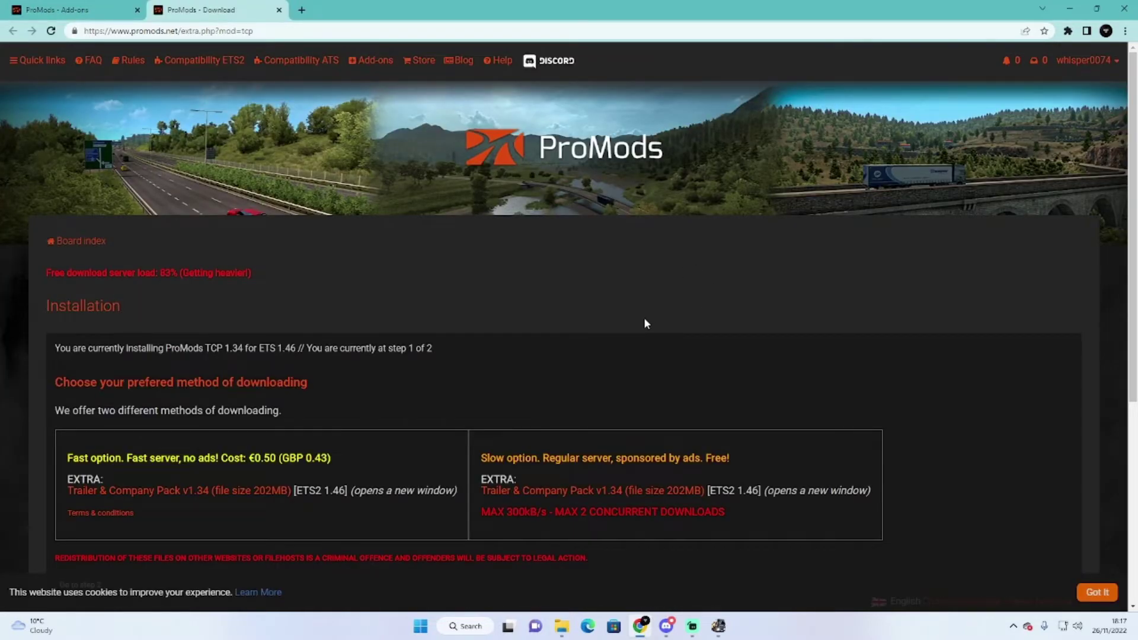
scroll(653, 330, down, 1)
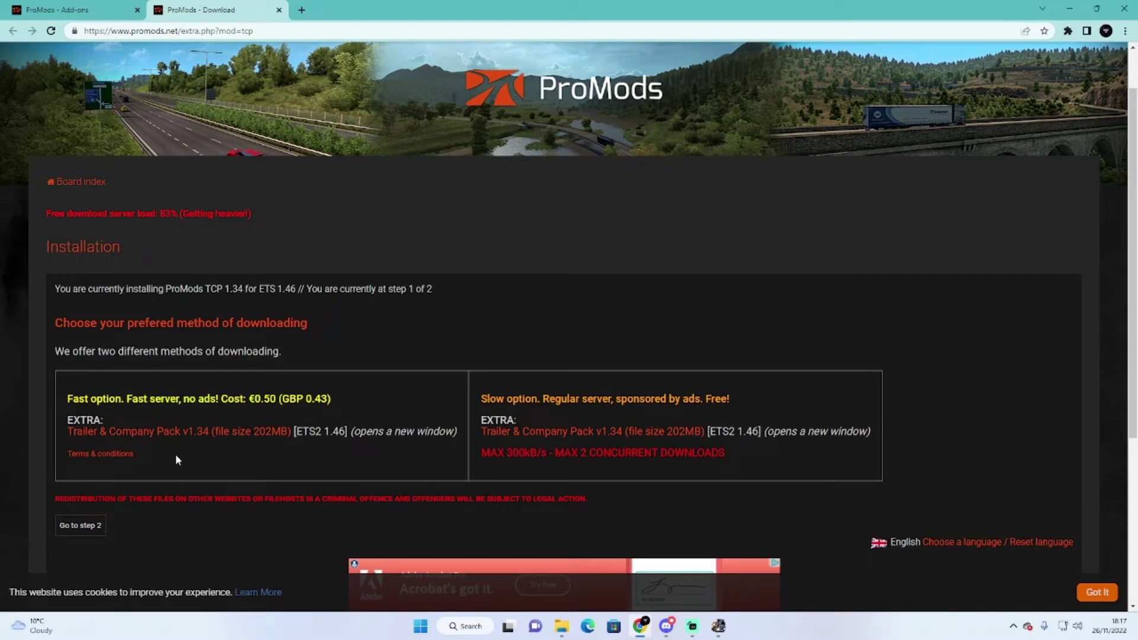
drag(336, 397, 315, 398)
click(1120, 10)
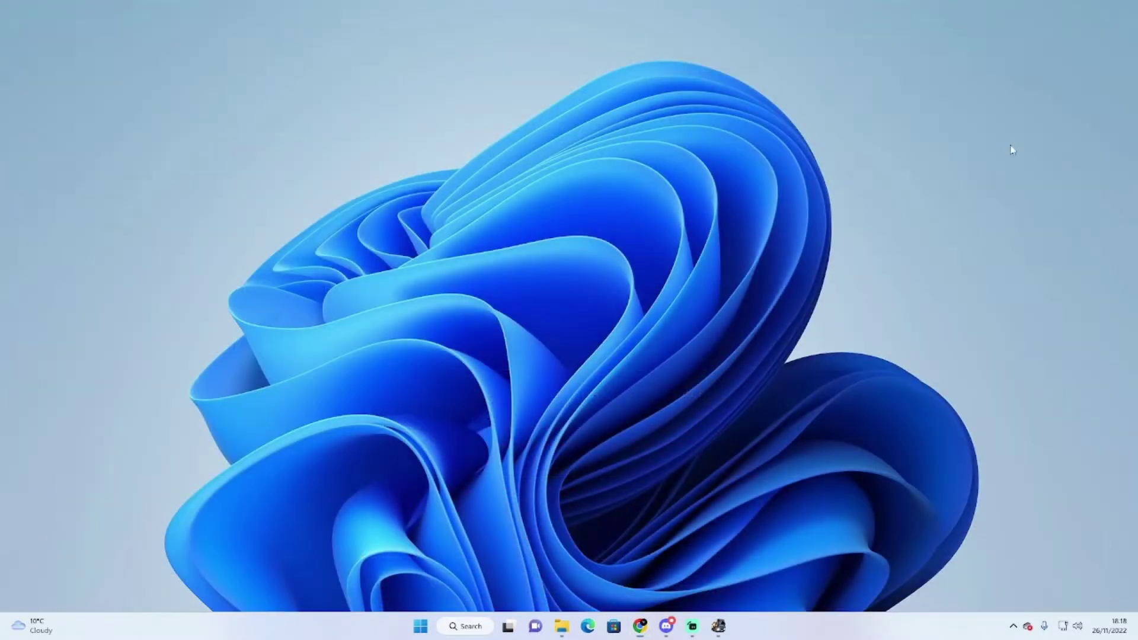
Step: In File Explorer, extract the promods-tcp-v134 archive in the Downloads folder into its own promods-tcp-v134 folder
click(561, 625)
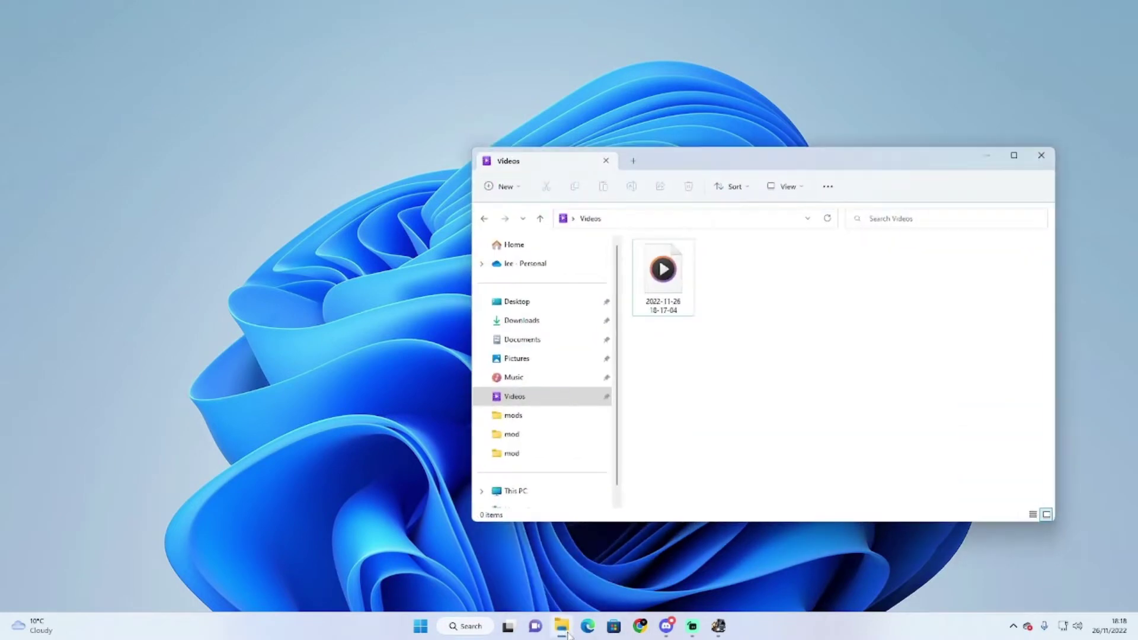
click(540, 323)
drag(846, 170, 764, 217)
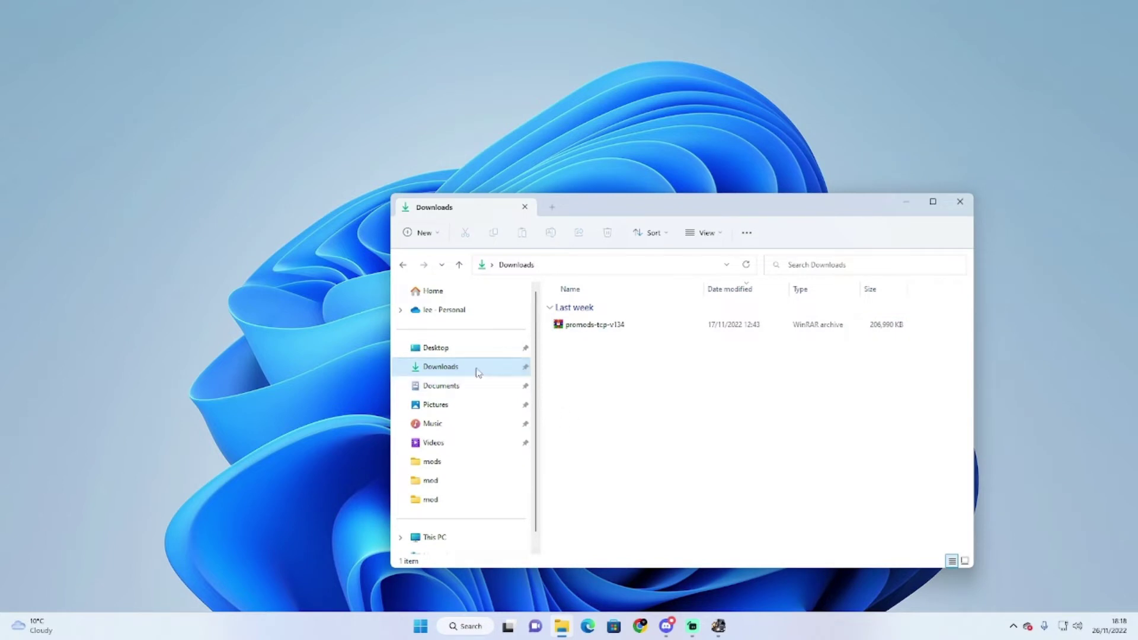
click(599, 326)
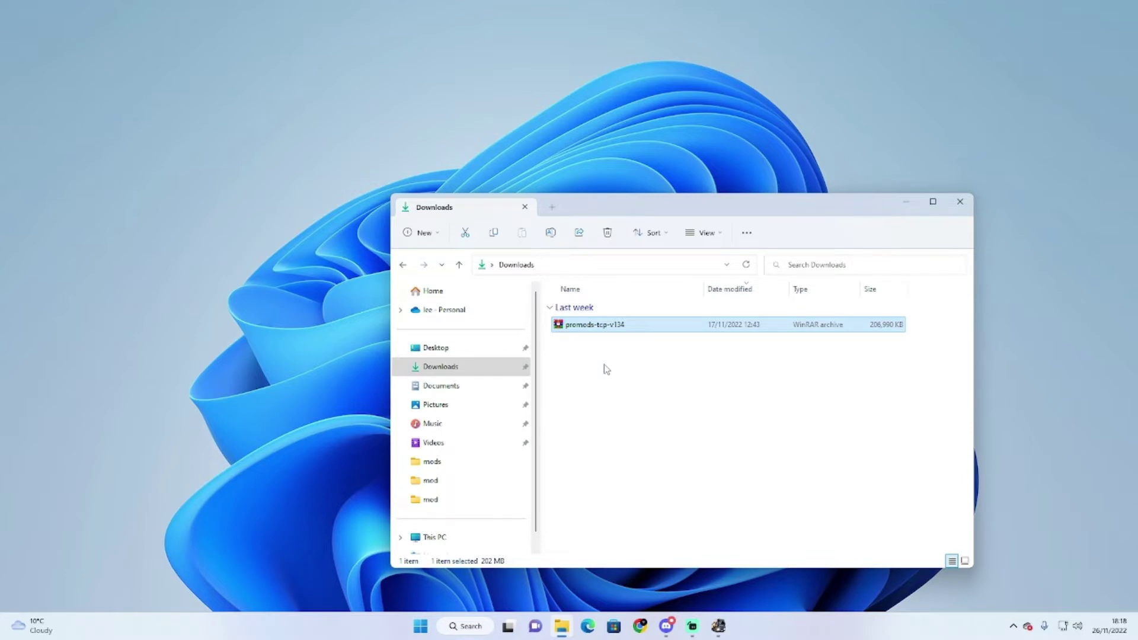
right_click(621, 328)
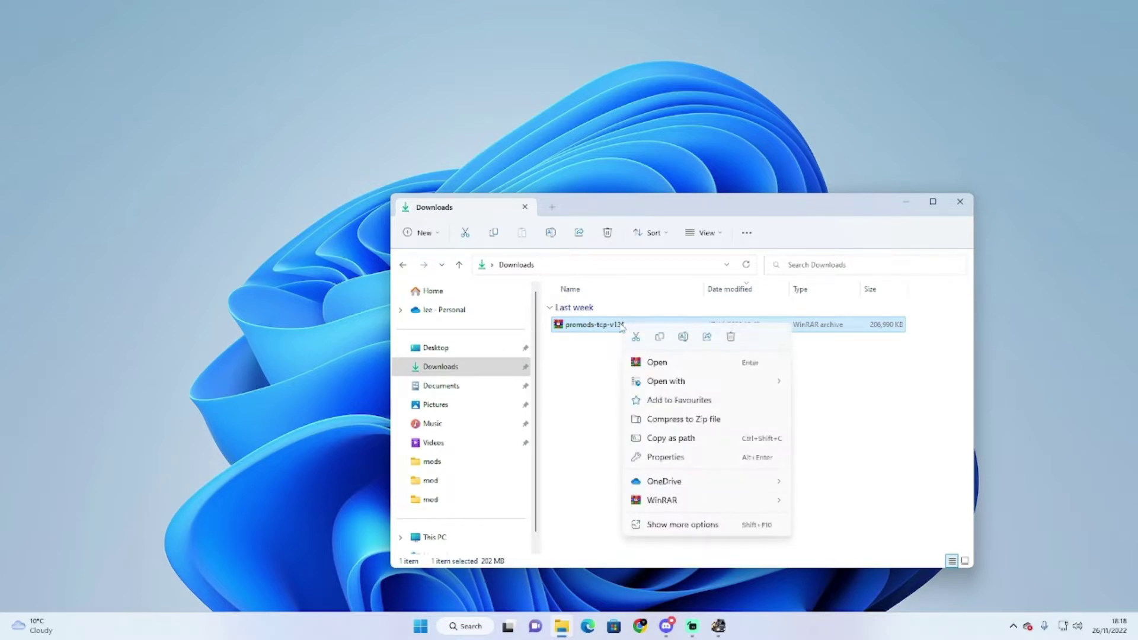
mouse_move(674, 505)
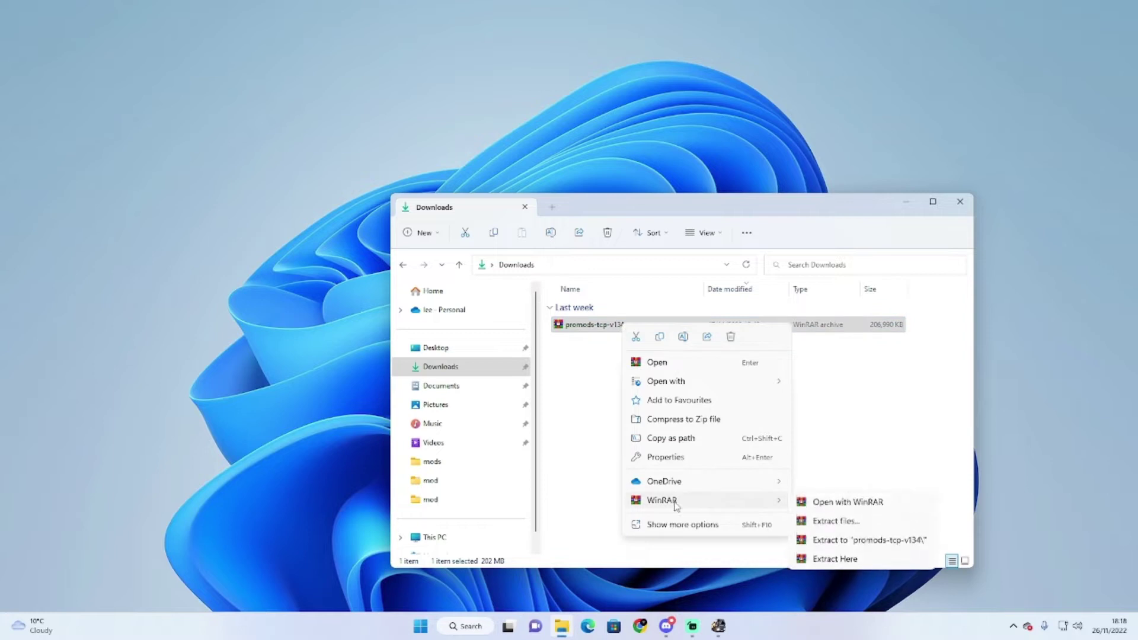
click(846, 543)
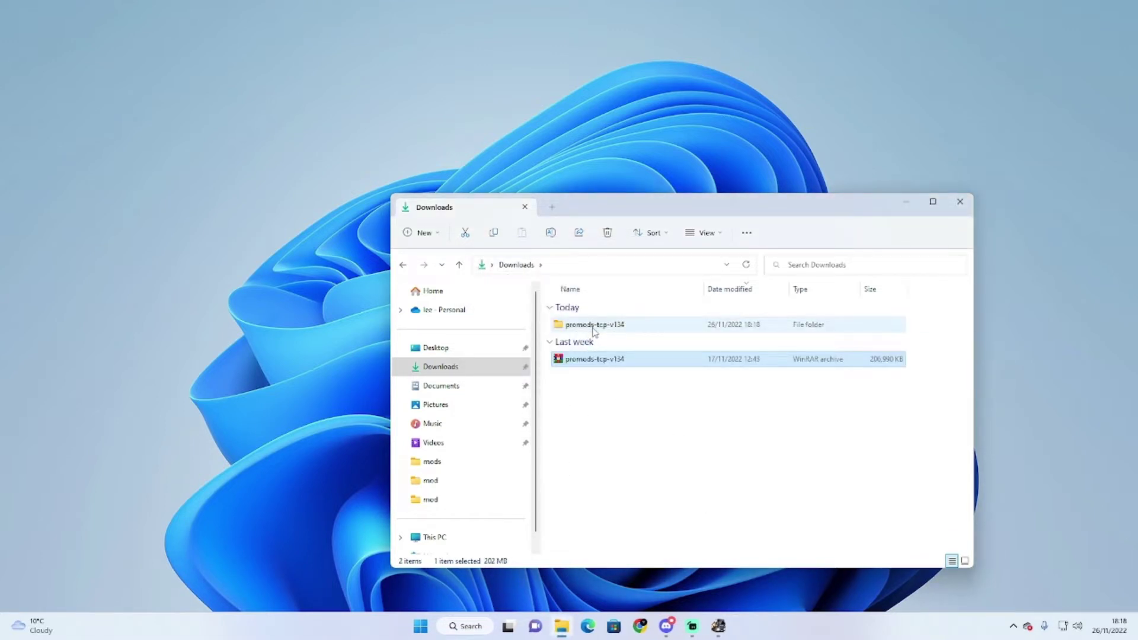
Step: Delete the standalone trailer definition file from the extracted promods-tcp-v134 folder and move the five remaining SCS files to the desktop
double_click(611, 328)
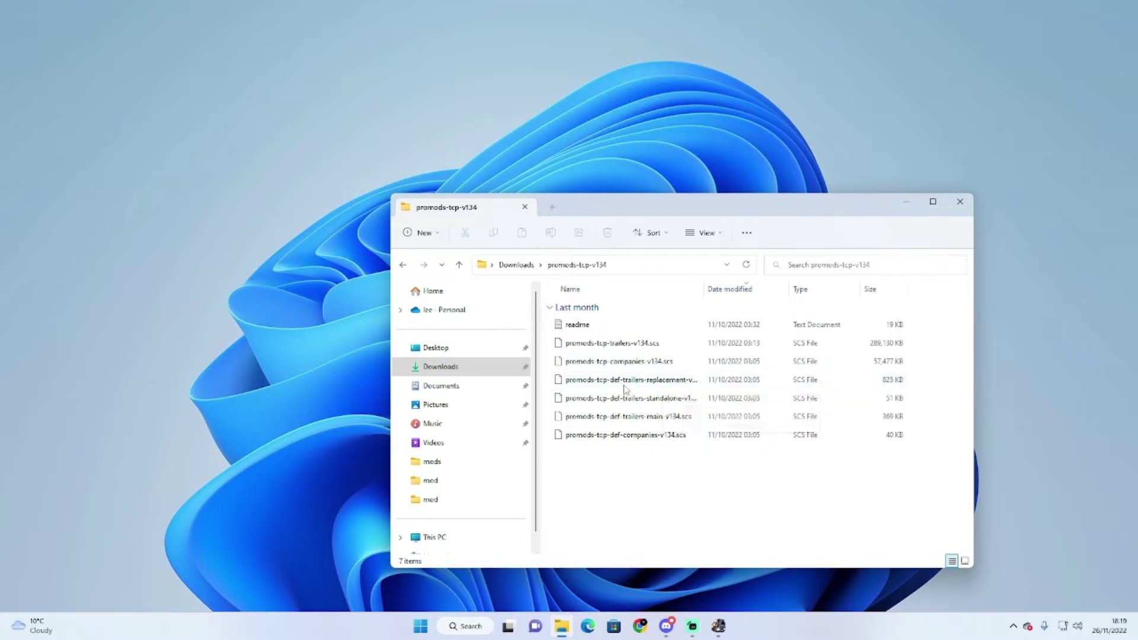
click(672, 403)
key(Delete)
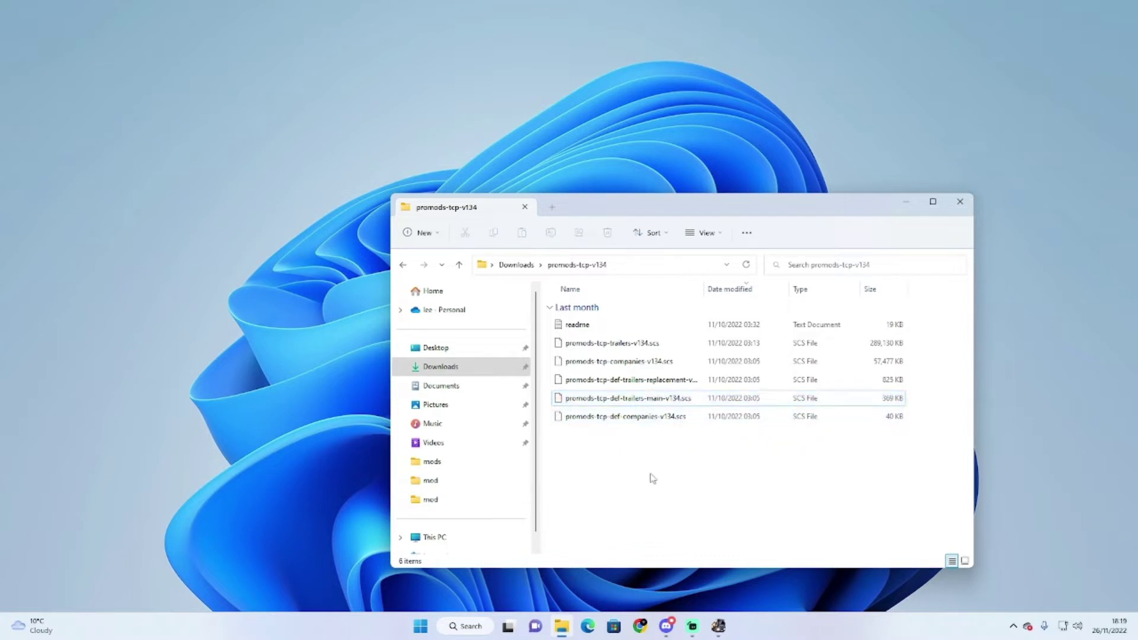
drag(655, 473, 648, 340)
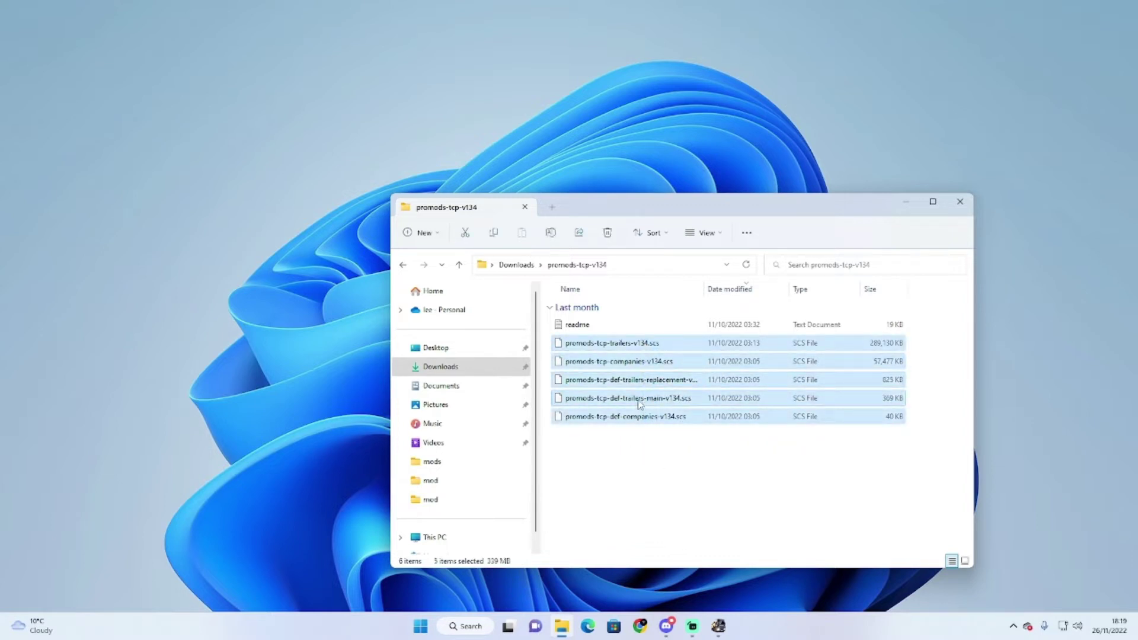
drag(640, 401, 264, 444)
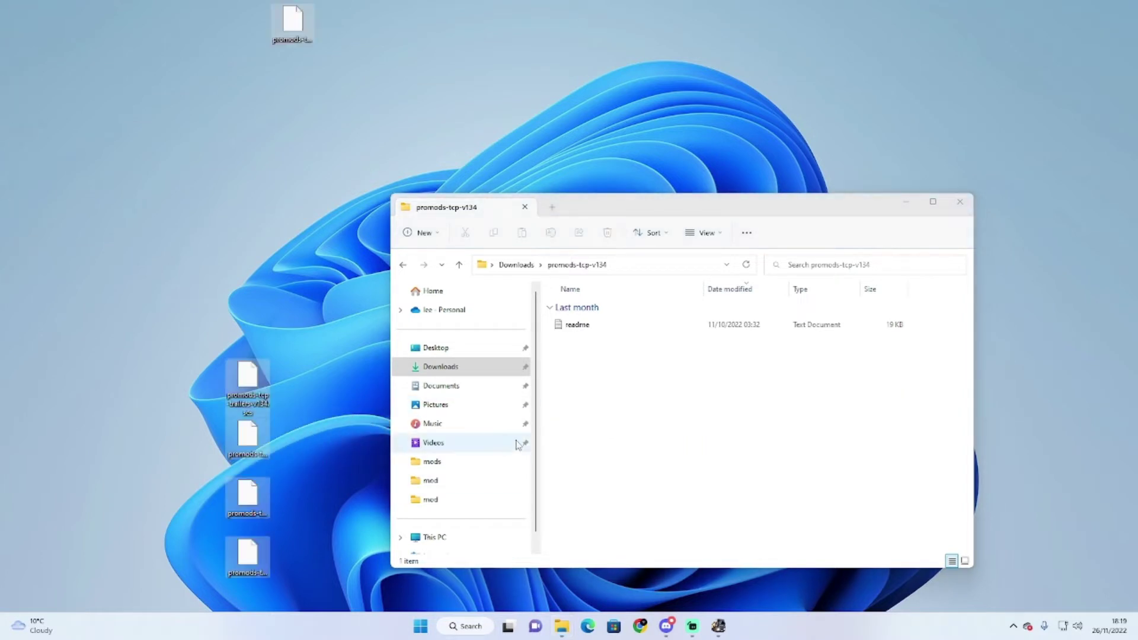
Step: Move the five ProMods files from the desktop into the mod folder of Euro Truck Simulator 2 in Documents, replacing the existing files
click(471, 391)
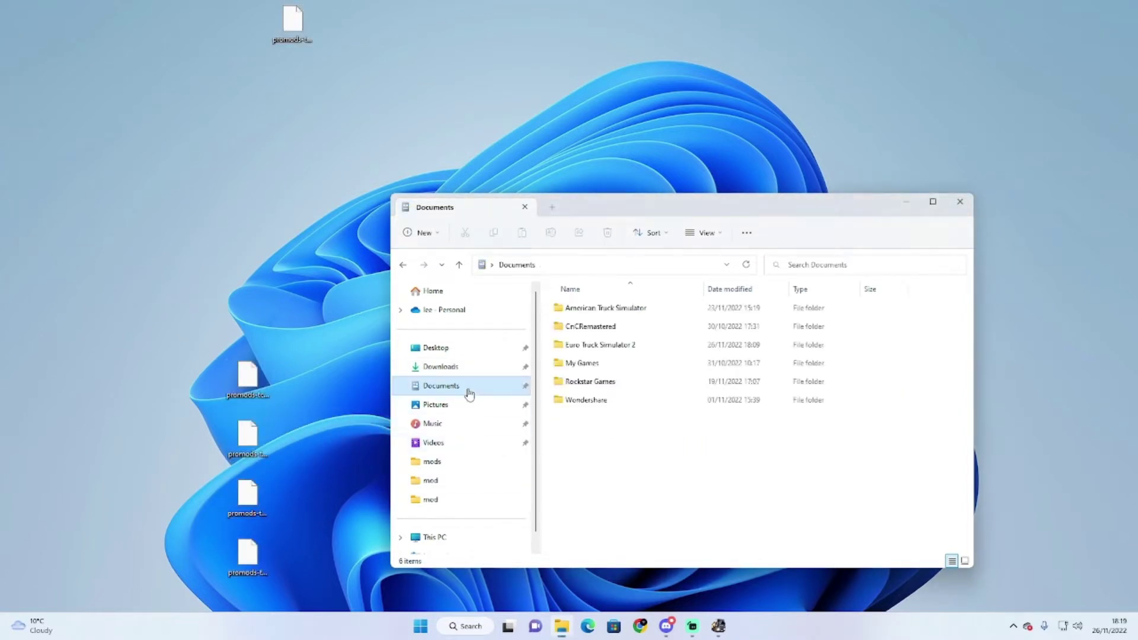
double_click(603, 346)
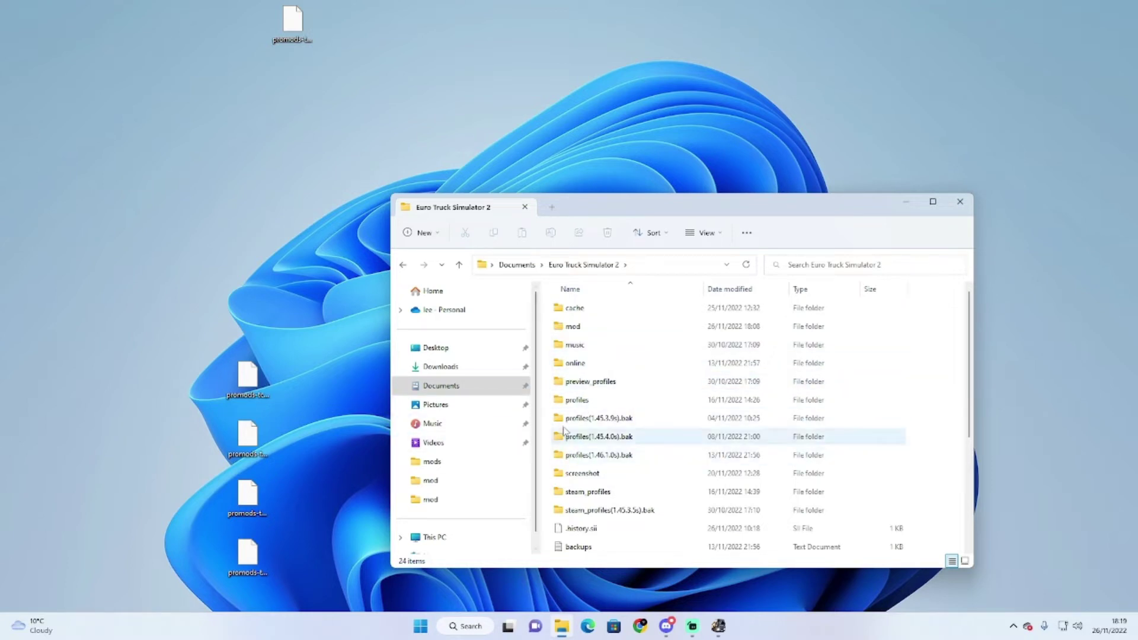
double_click(572, 327)
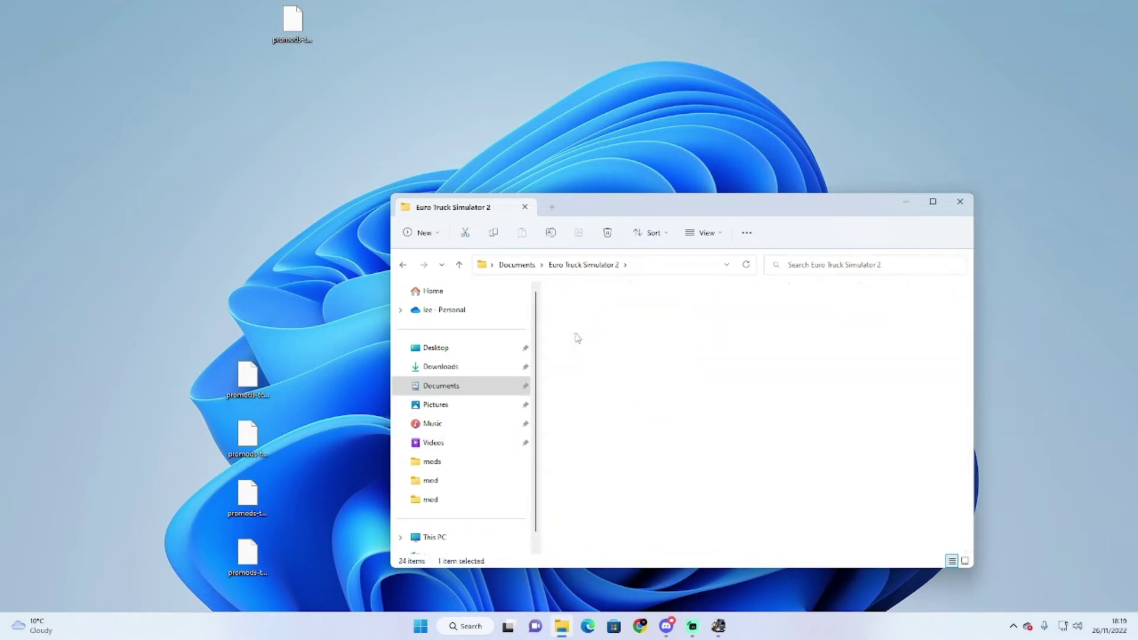
drag(189, 270, 308, 554)
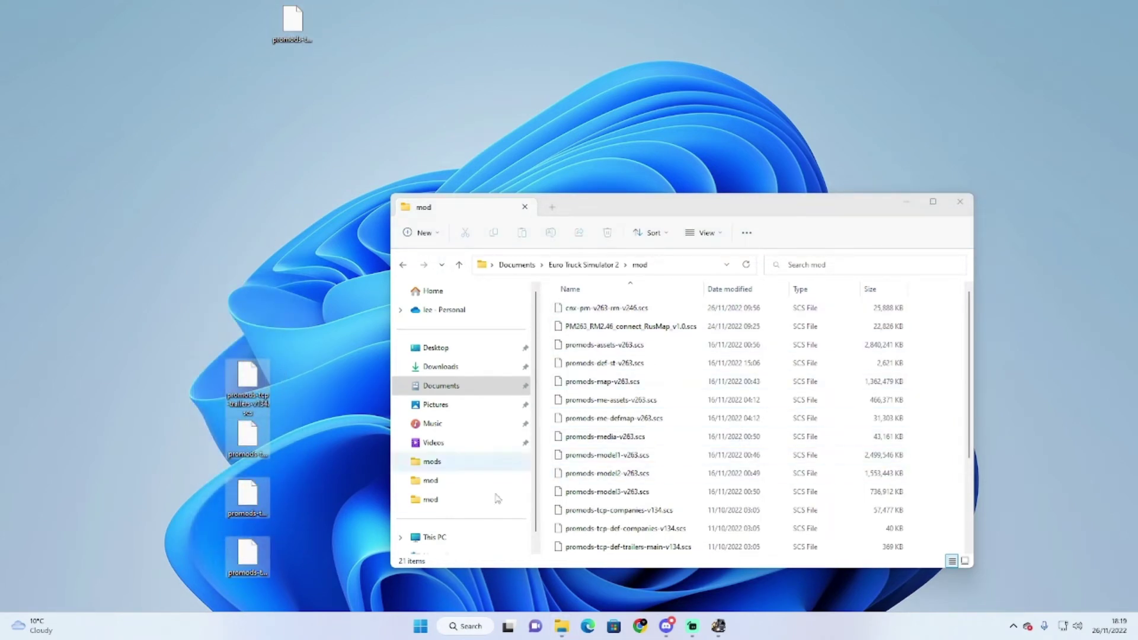
mouse_move(294, 40)
mouse_down()
mouse_move(254, 219)
mouse_move(248, 323)
mouse_up()
mouse_move(148, 190)
mouse_down()
mouse_move(270, 485)
mouse_move(293, 574)
mouse_up()
drag(248, 375, 944, 396)
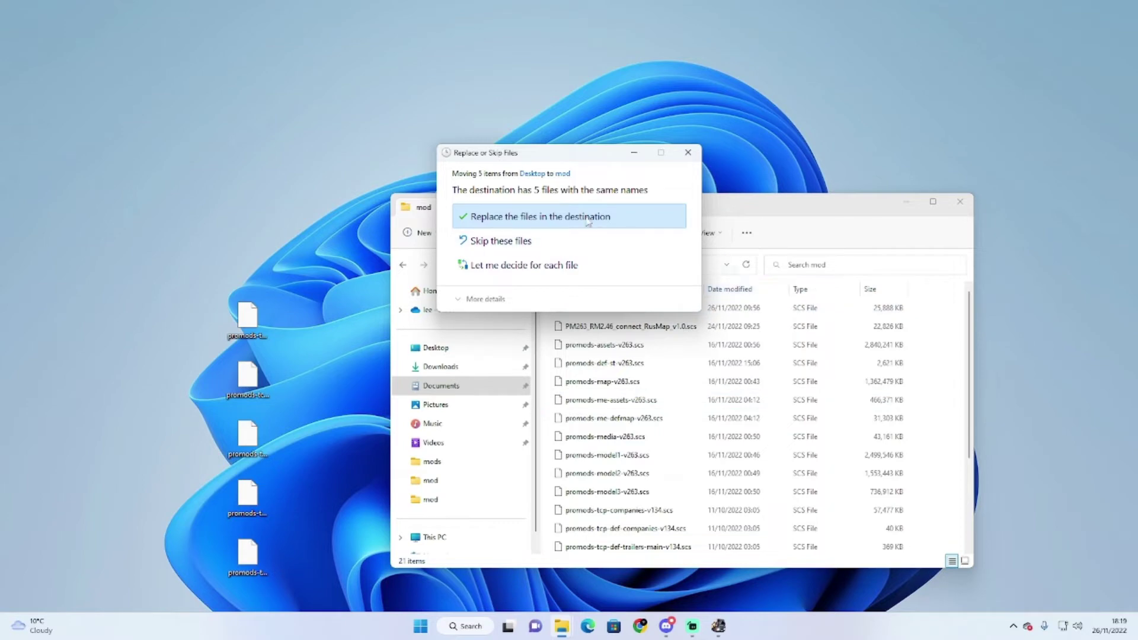
click(640, 218)
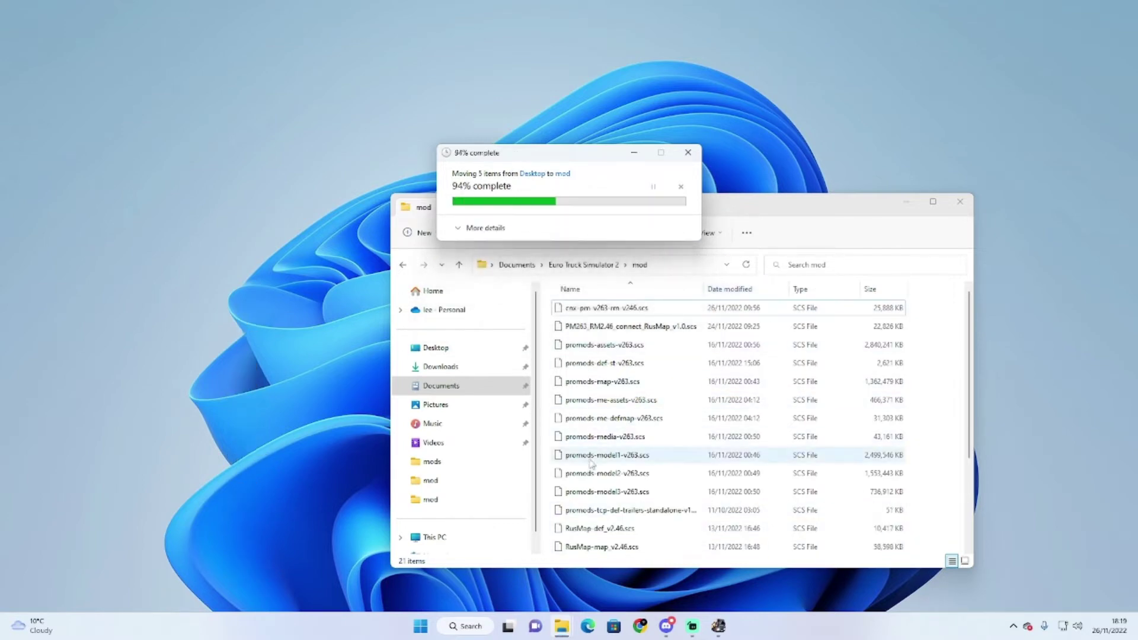
click(960, 202)
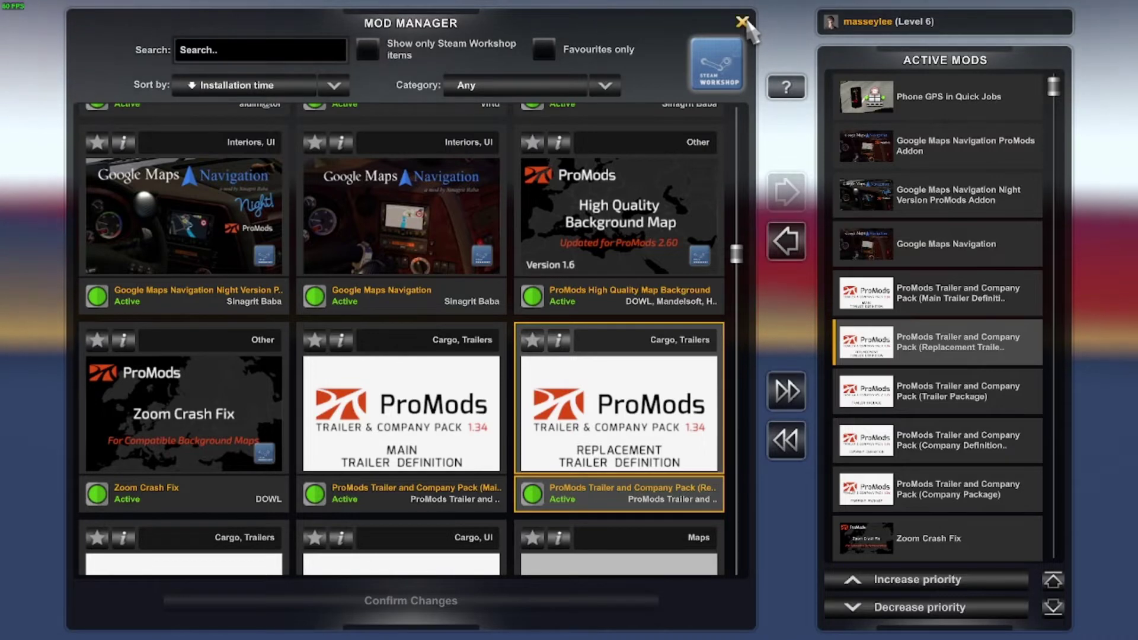
Step: In the Euro Truck Simulator 2 mod manager, examine the ProMods Trailer and Company Pack 1.34 packages among the available mods
click(743, 22)
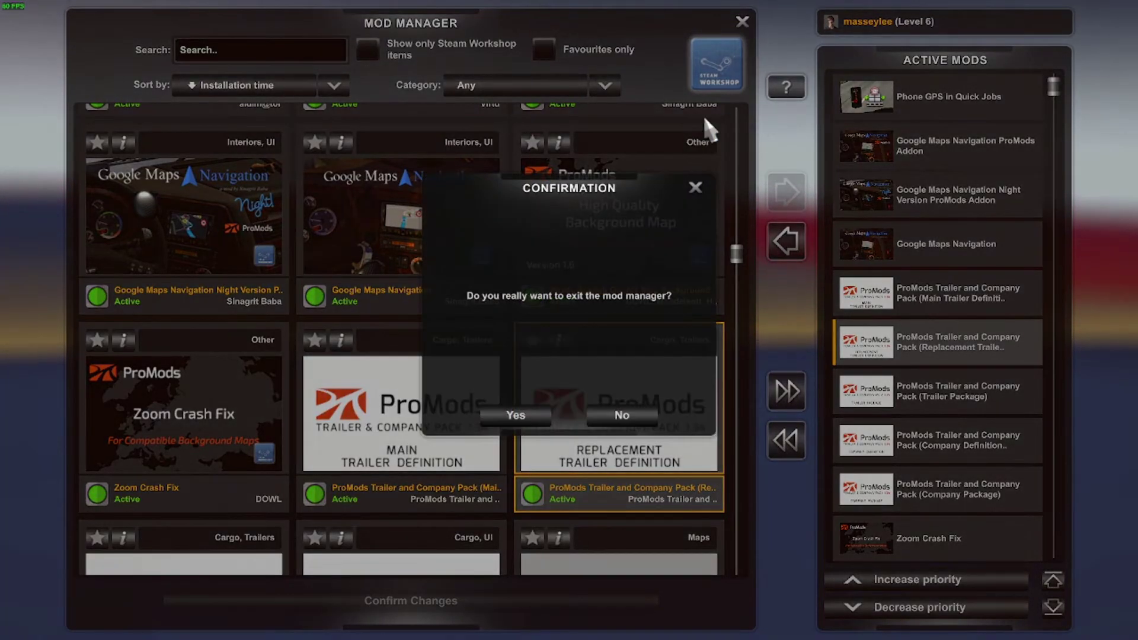
click(696, 188)
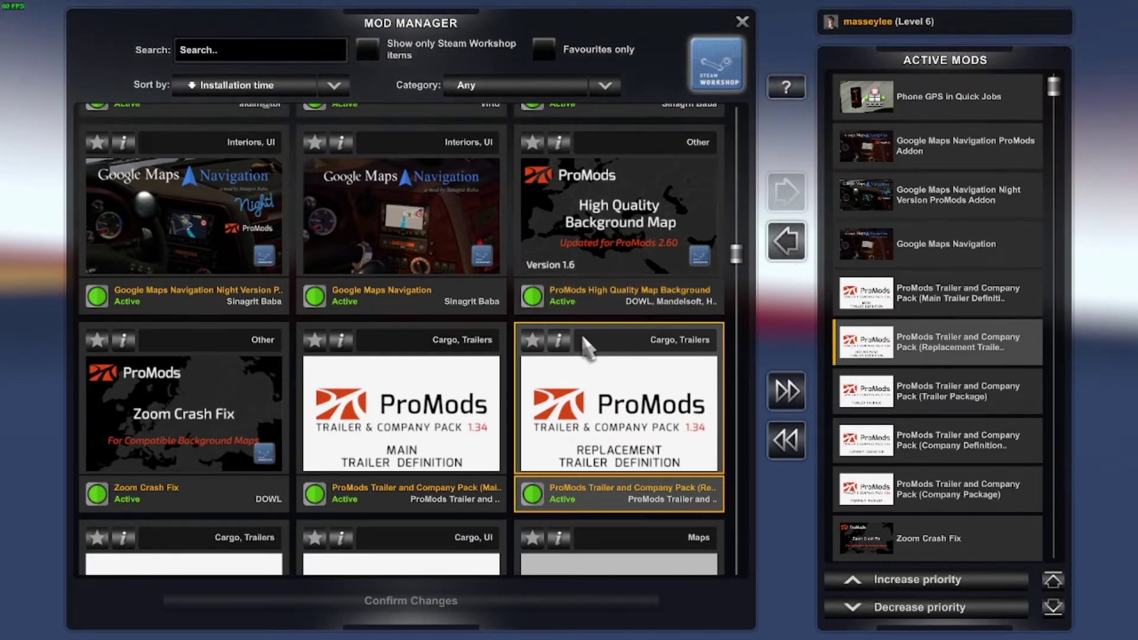
scroll(592, 357, down, 2)
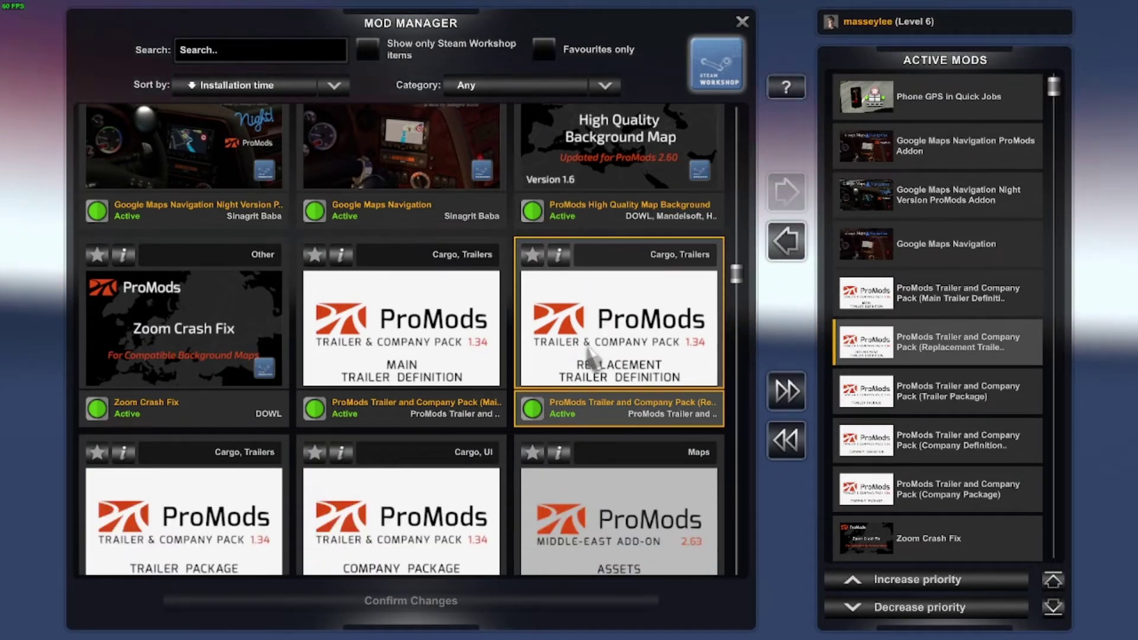
scroll(588, 354, down, 2)
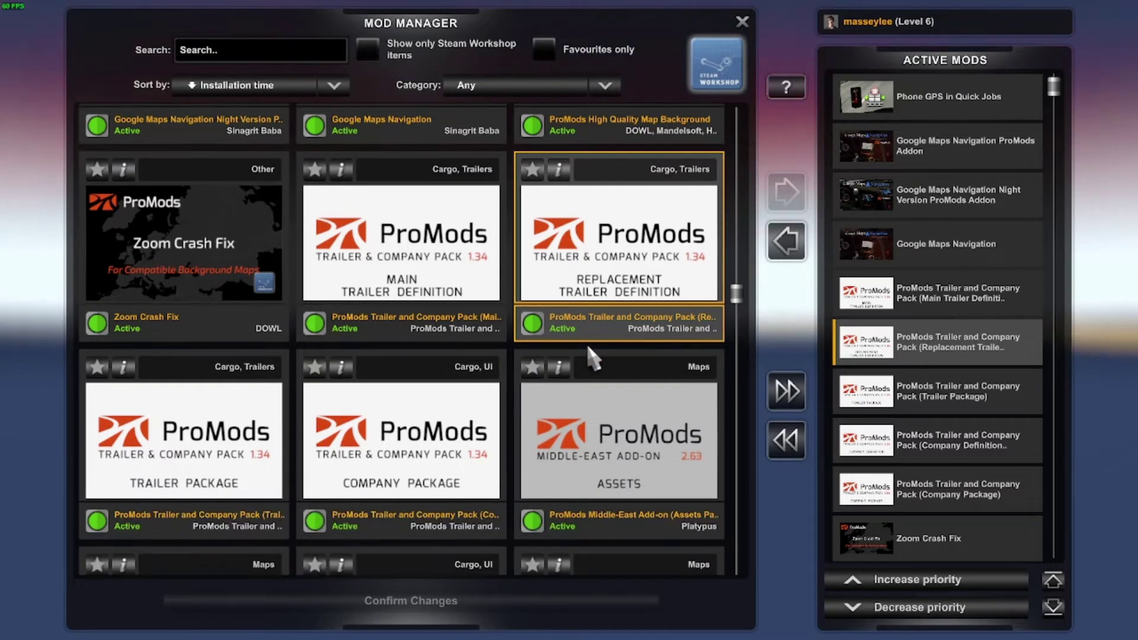
scroll(587, 356, down, 1)
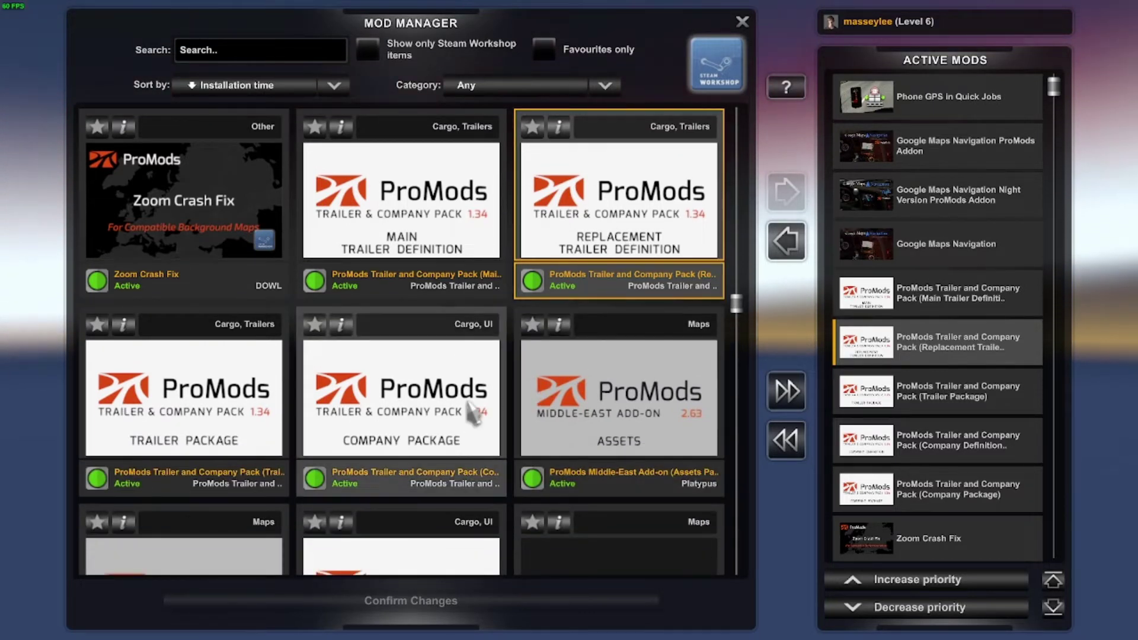
scroll(525, 358, up, 1)
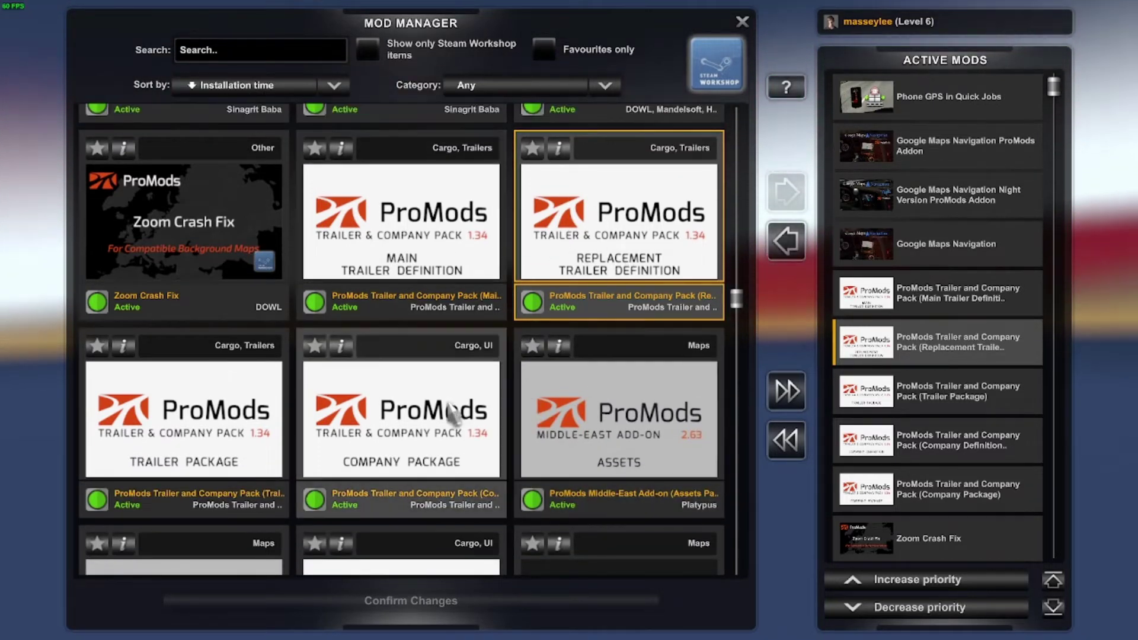
scroll(441, 426, down, 4)
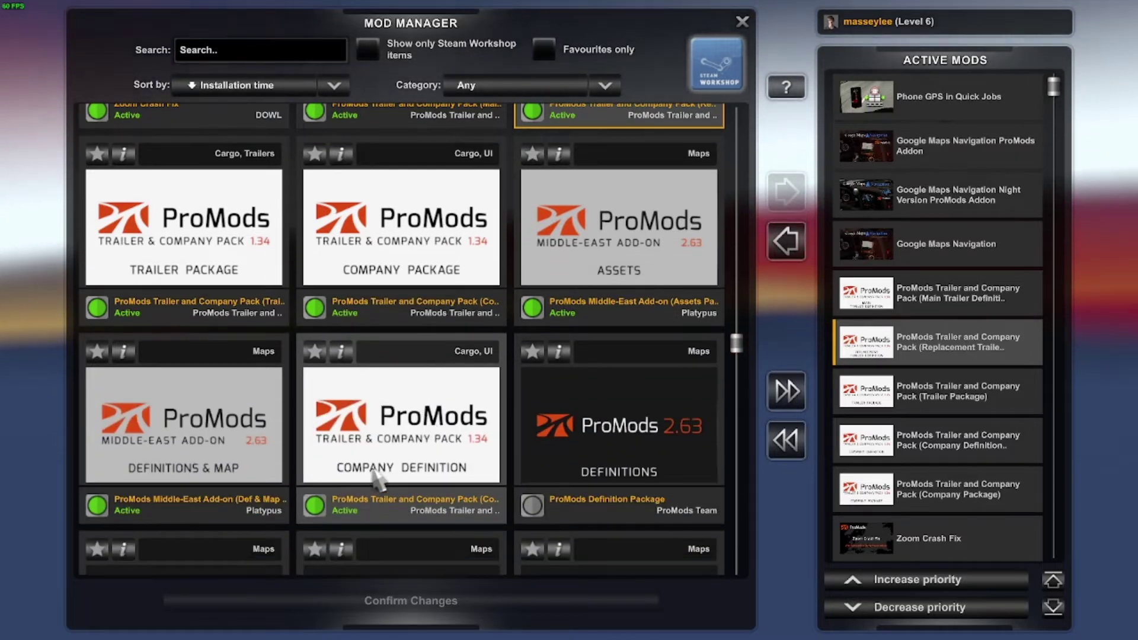
scroll(464, 451, up, 4)
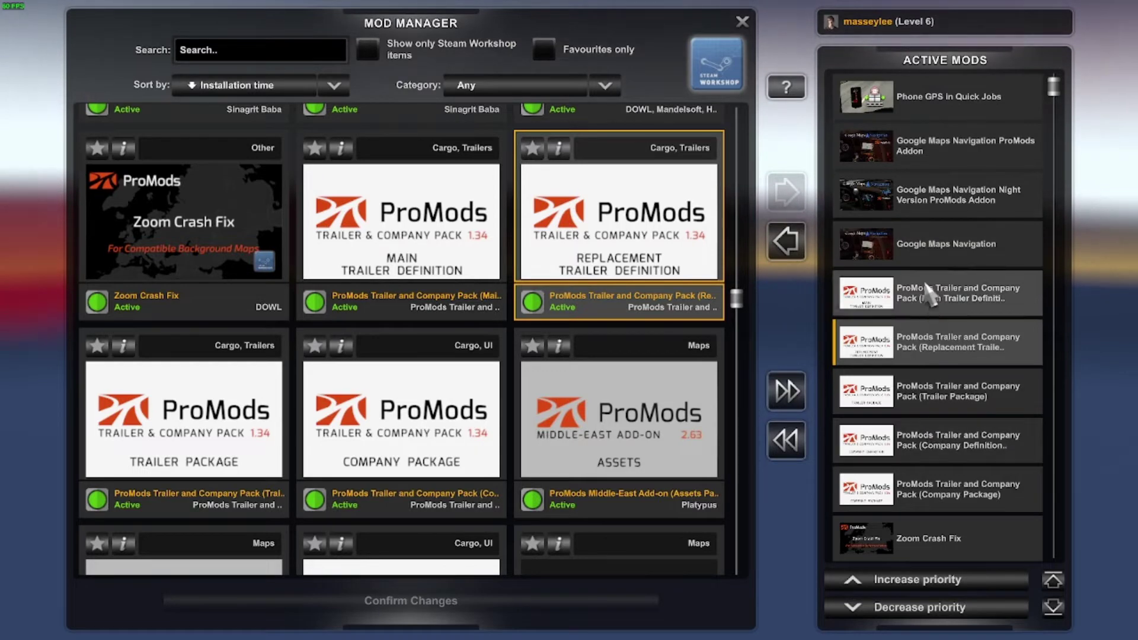
Step: Review the load order of the active mods from the Trailer and Company Pack entries down to RusMap-def_v2.46
scroll(949, 436, down, 4)
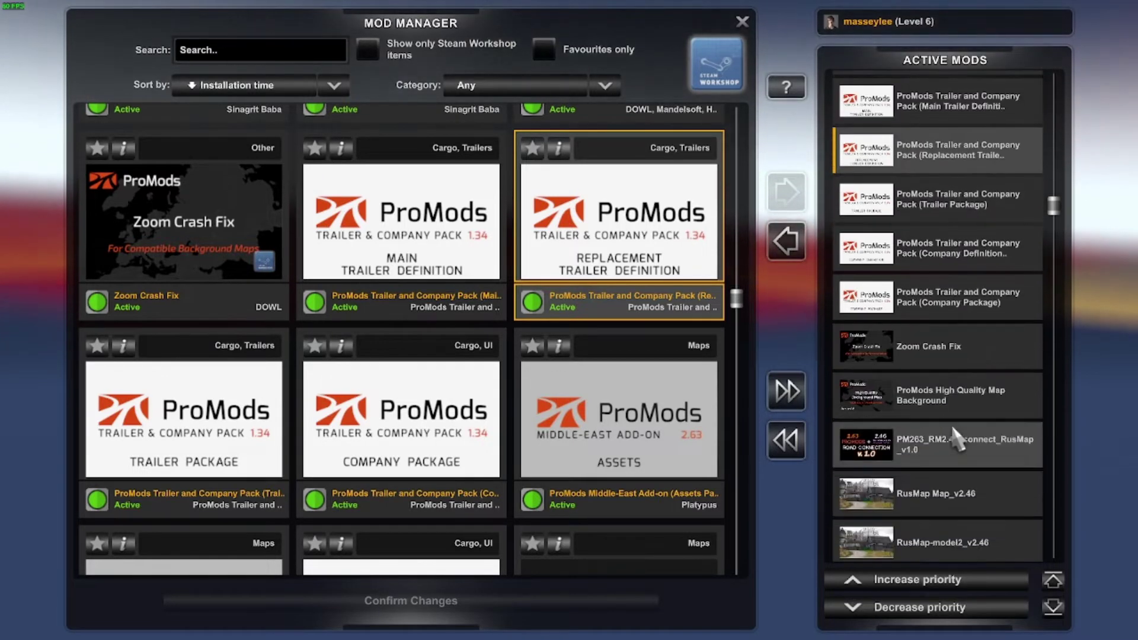
scroll(960, 438, down, 12)
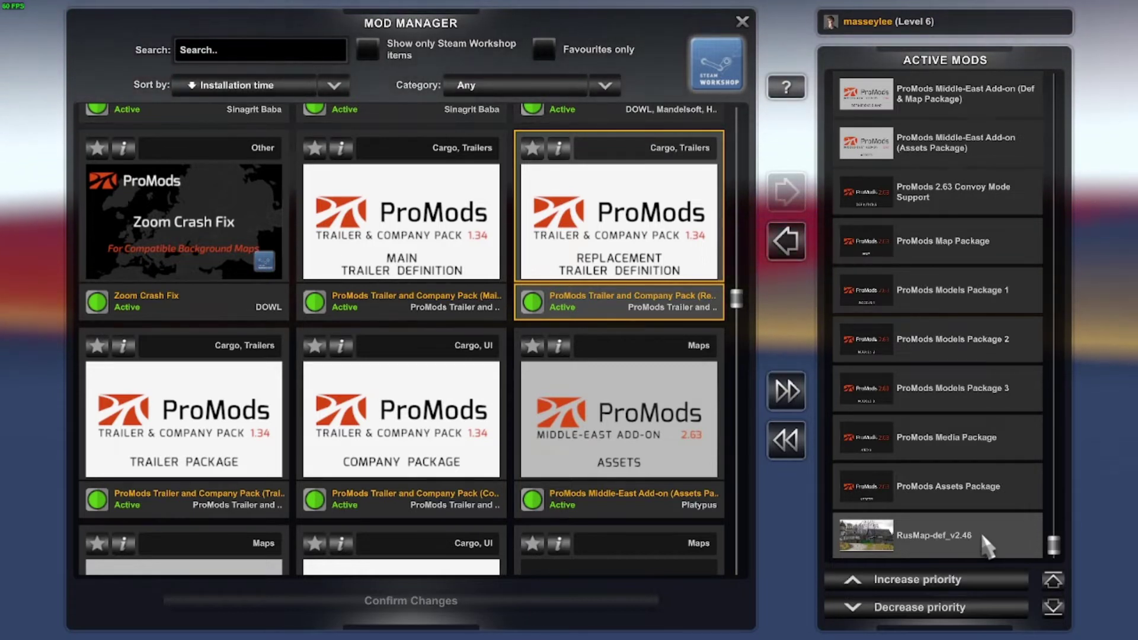
scroll(974, 533, up, 1)
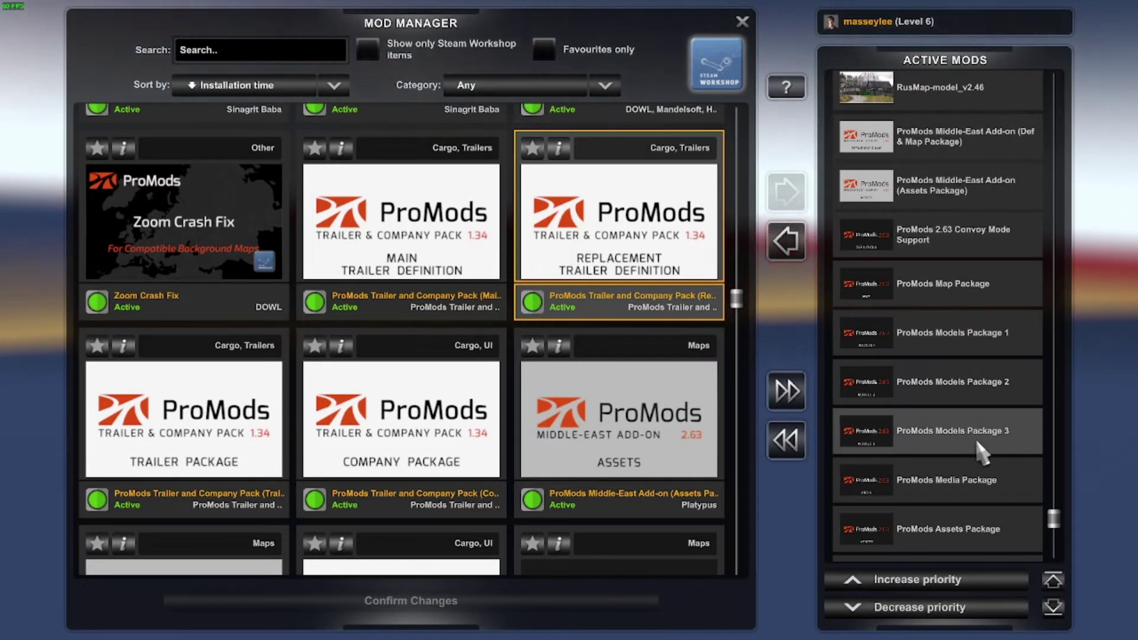
scroll(977, 444, down, 1)
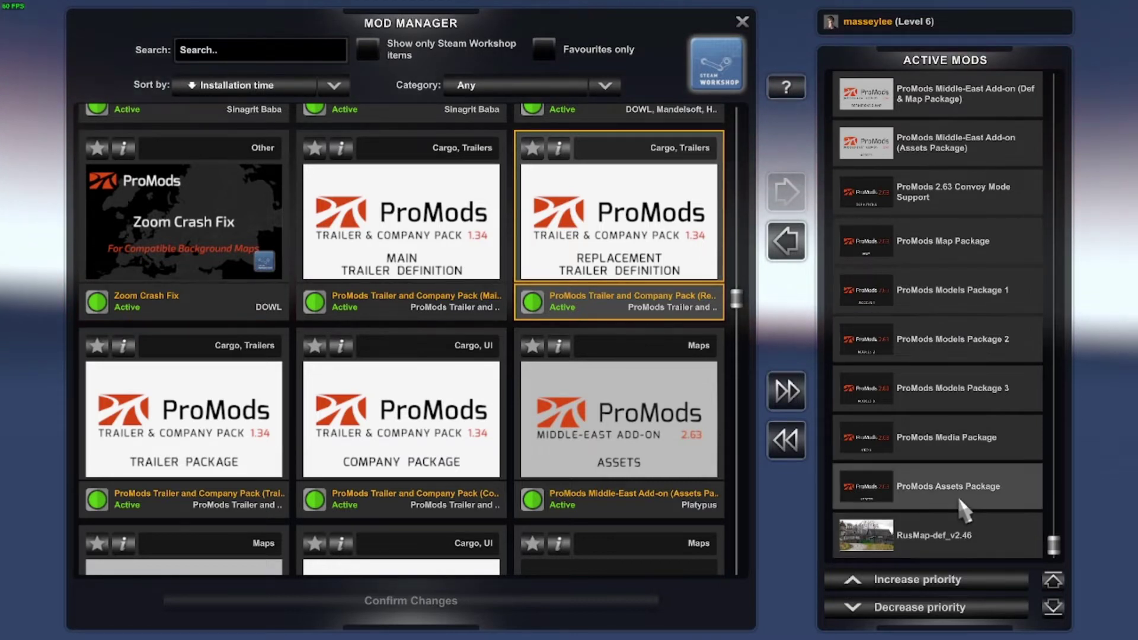
Step: Review the active mods' load order upward from RusMap-def_v2.46 through the ProMods and Middle-East packages to the PM263_RM2.46_connect_RusMap_v1.0 road connection
scroll(975, 503, up, 1)
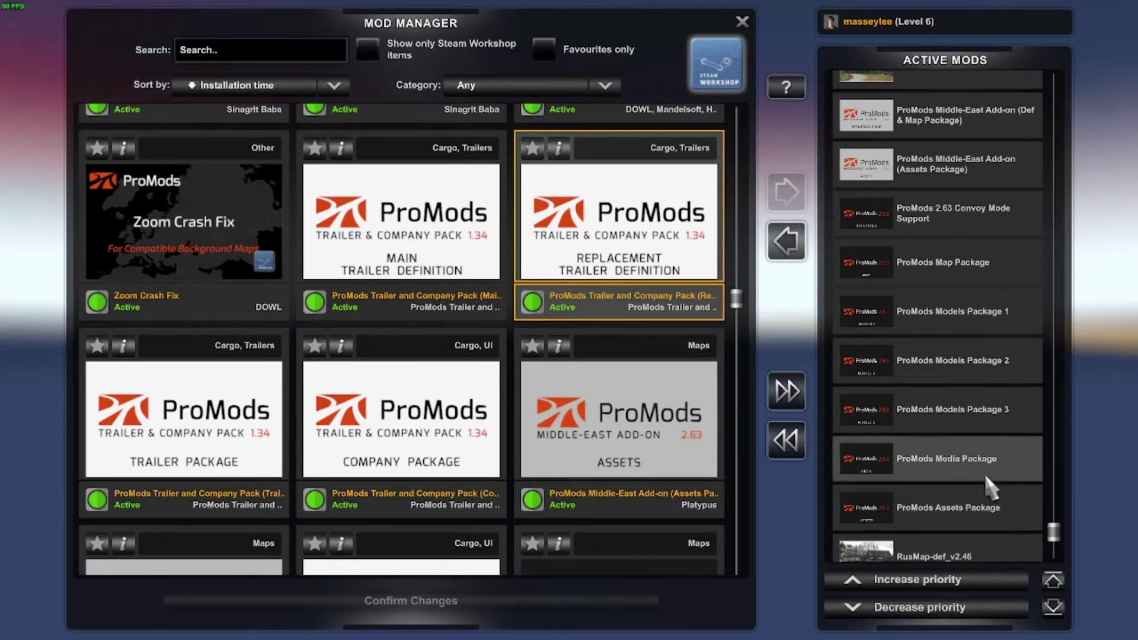
scroll(975, 437, up, 3)
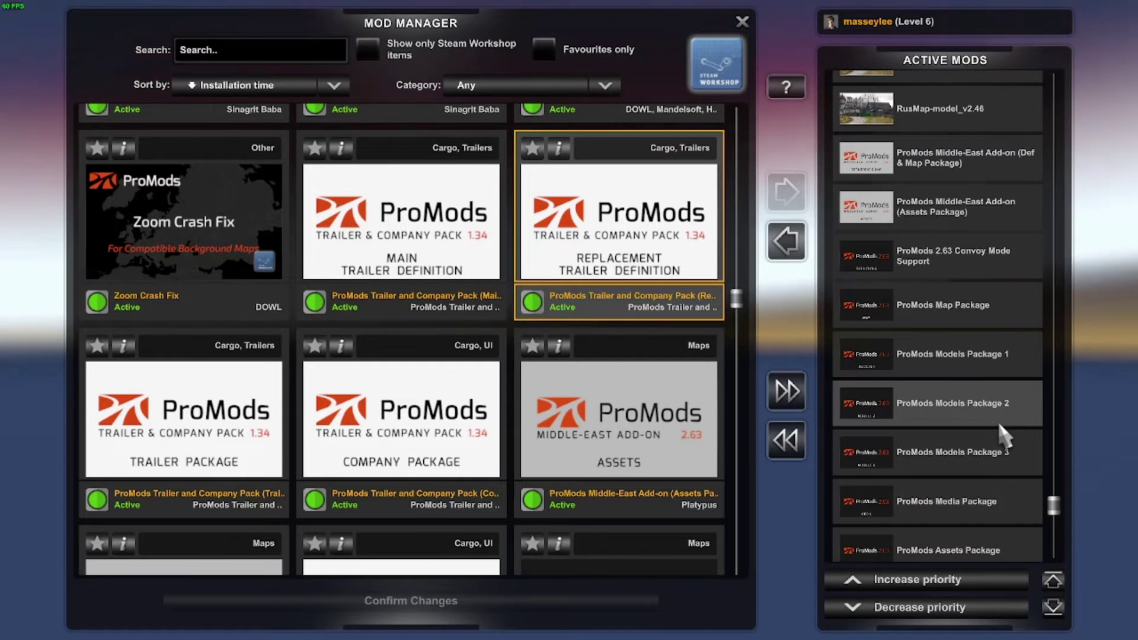
scroll(1004, 436, up, 1)
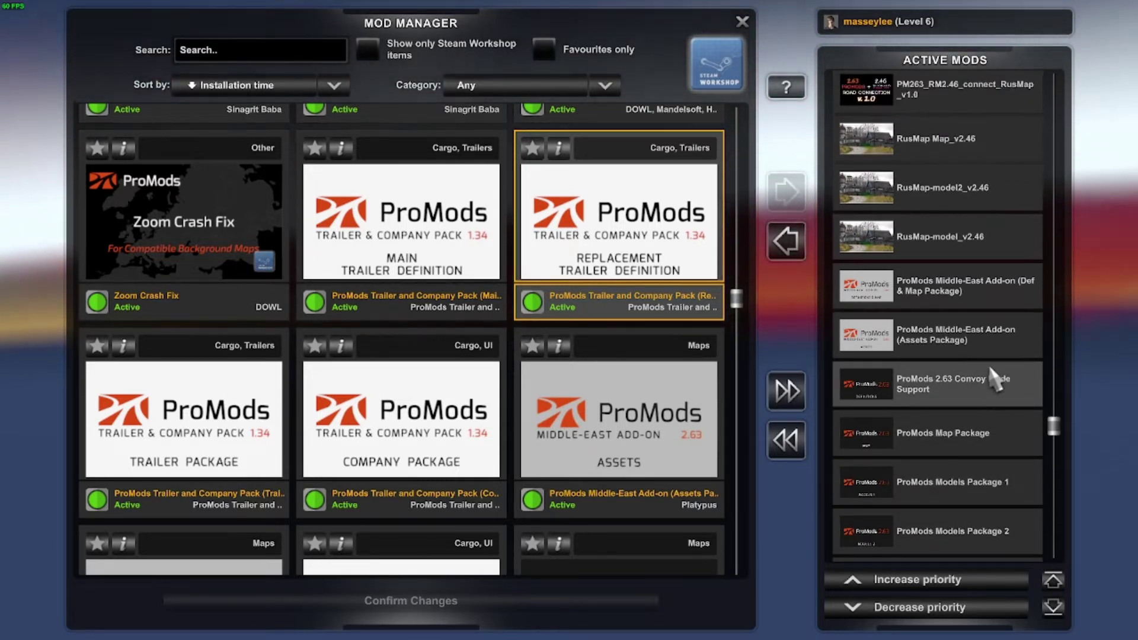
scroll(960, 438, up, 4)
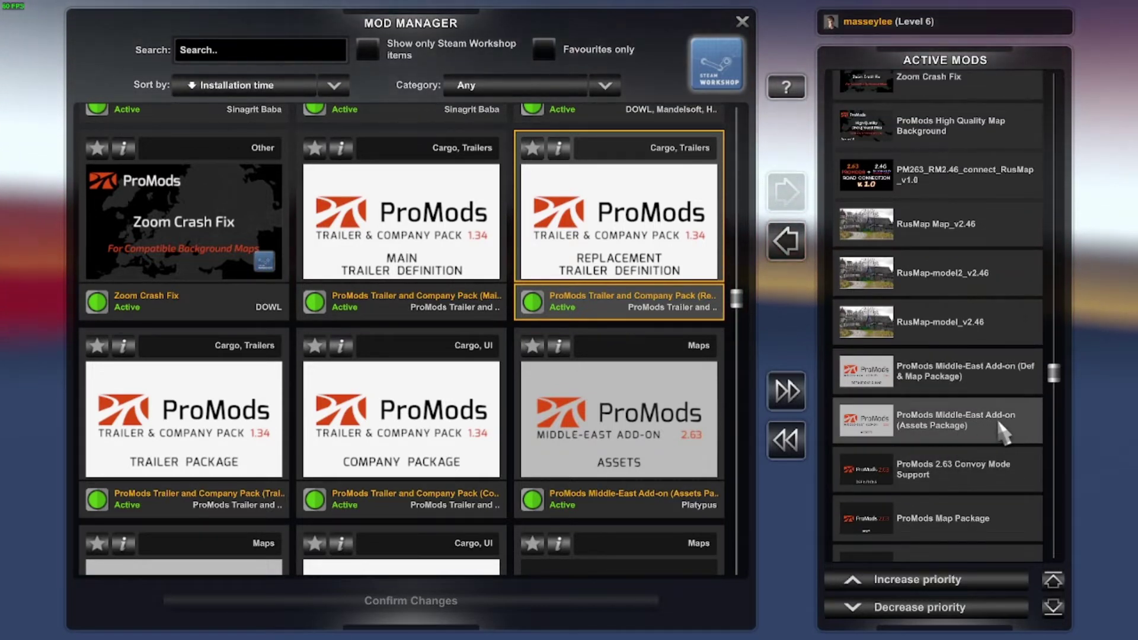
scroll(972, 438, up, 1)
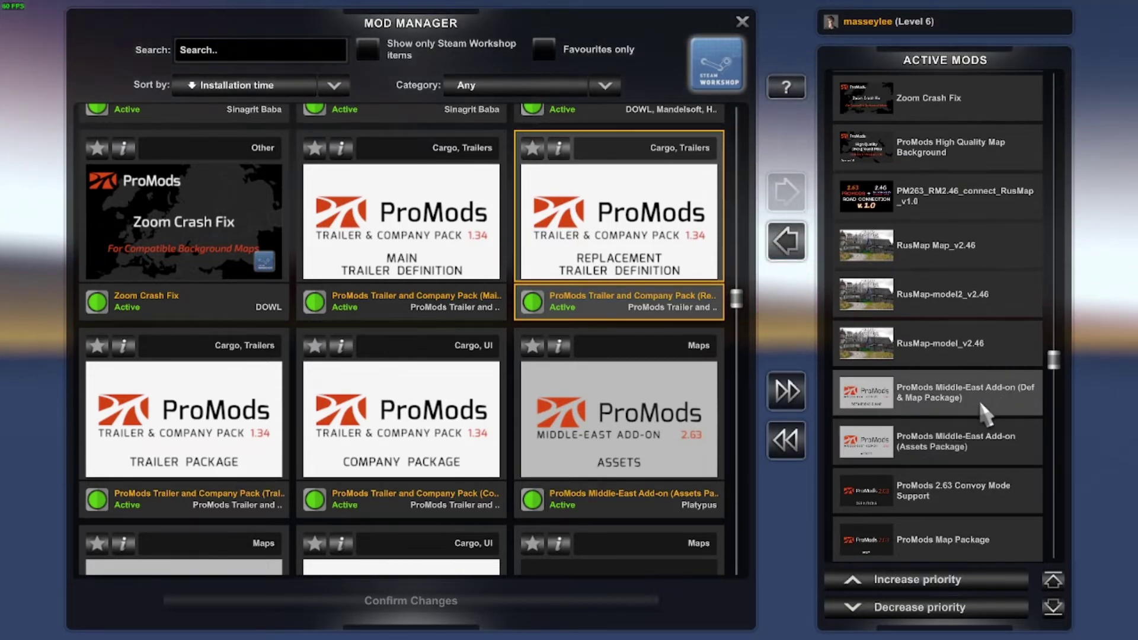
scroll(983, 411, up, 2)
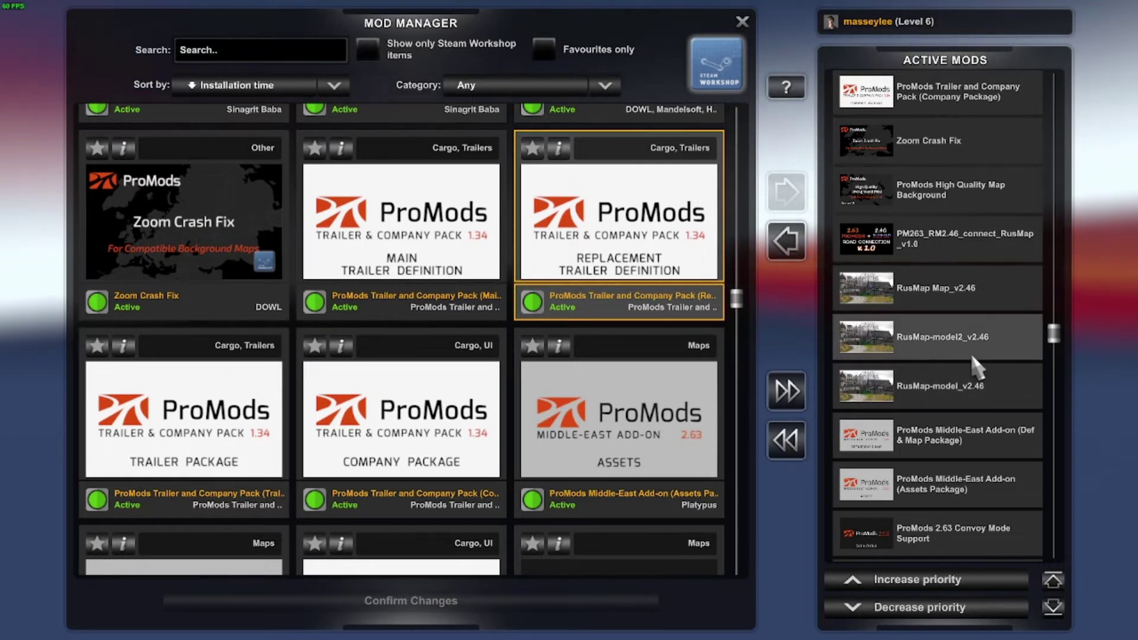
scroll(971, 400, up, 4)
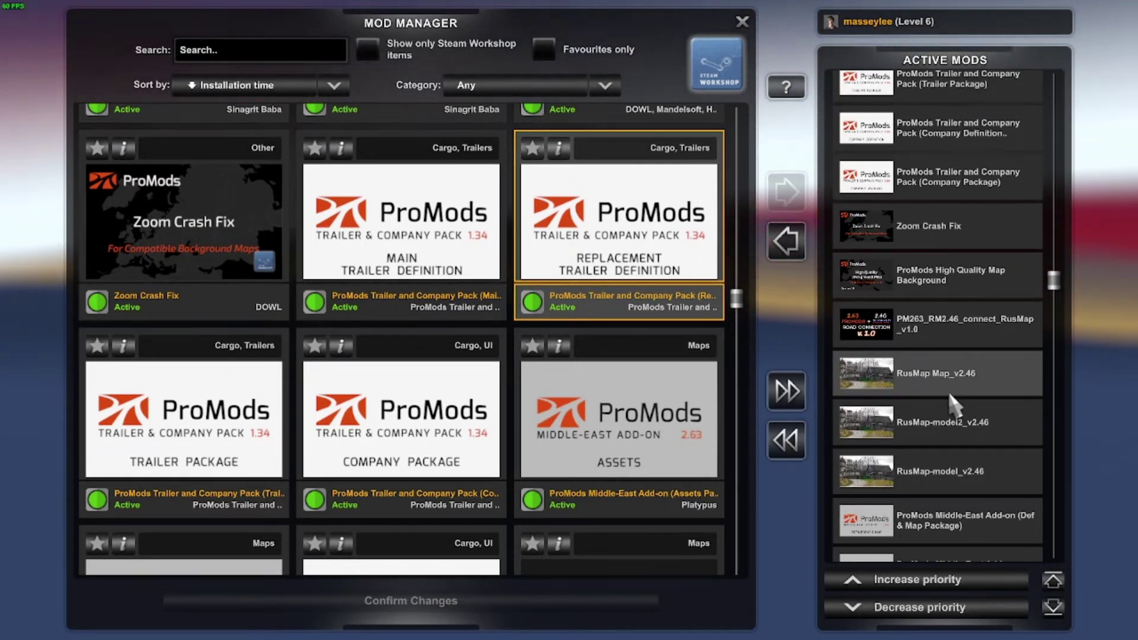
scroll(960, 409, up, 1)
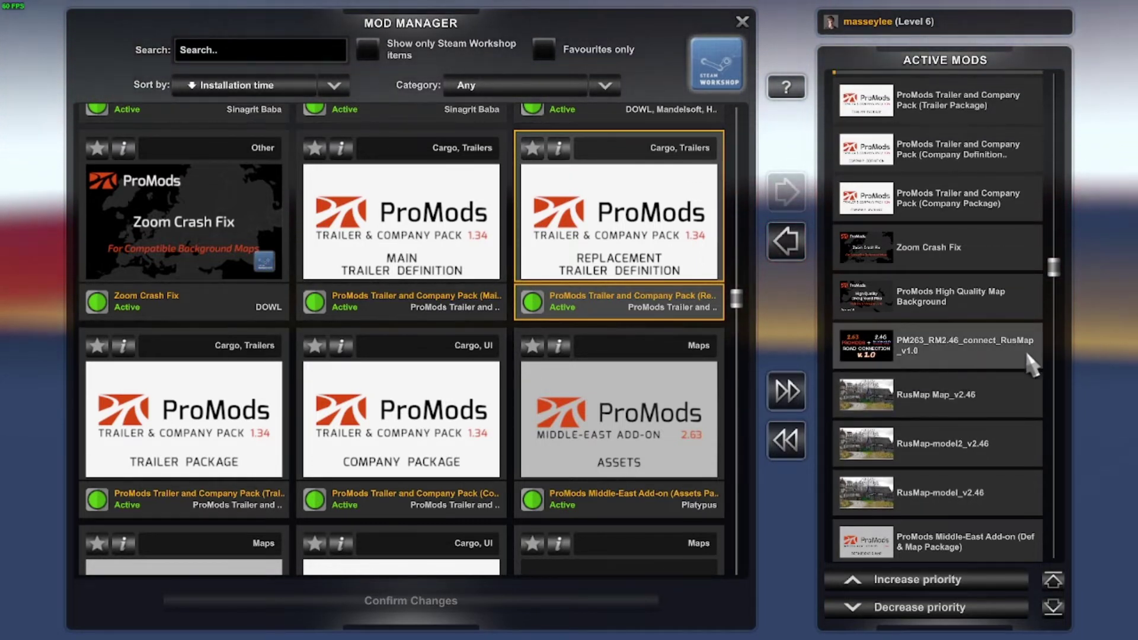
Step: Check the order of the map background and Trailer and Company Pack entries up to Phone GPS in Quick Jobs, and close the mod manager
scroll(963, 364, up, 3)
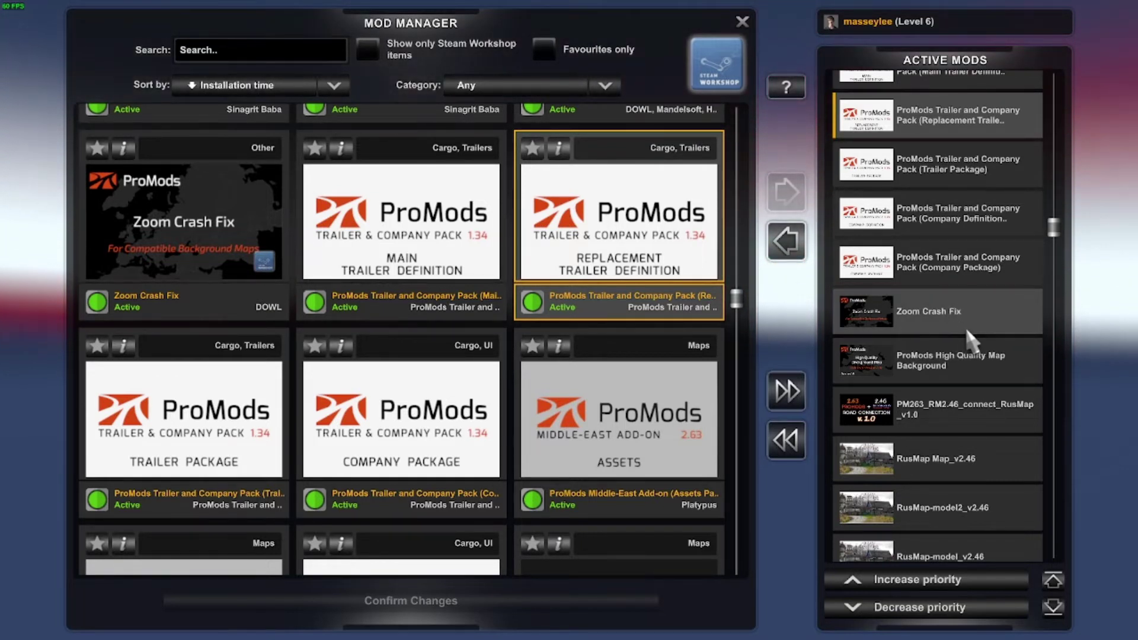
scroll(971, 341, up, 1)
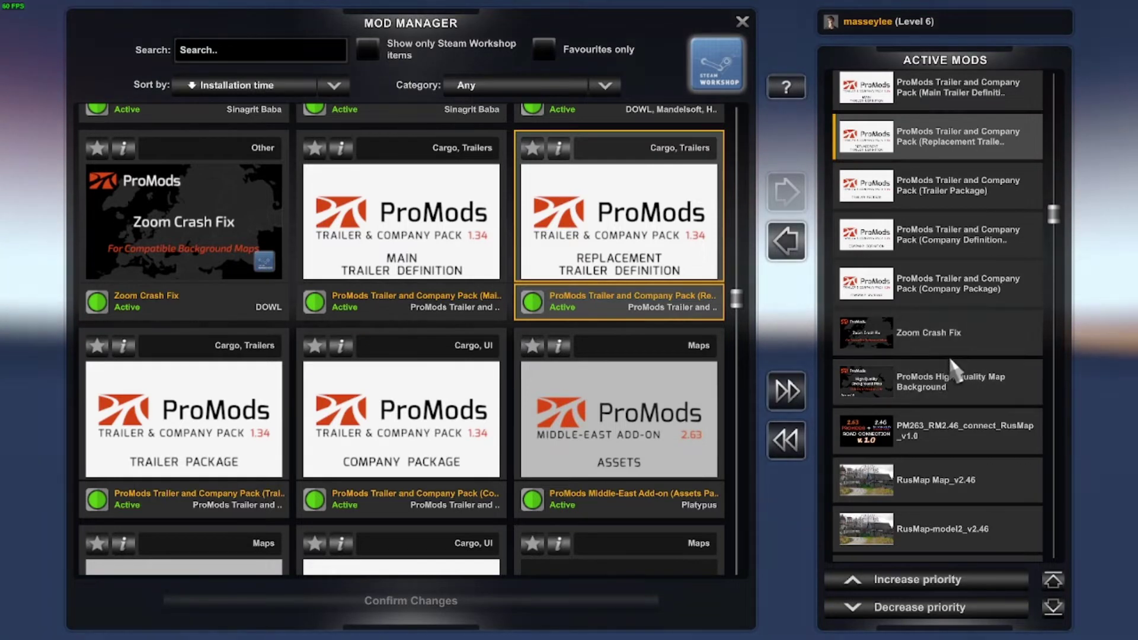
scroll(960, 380, up, 4)
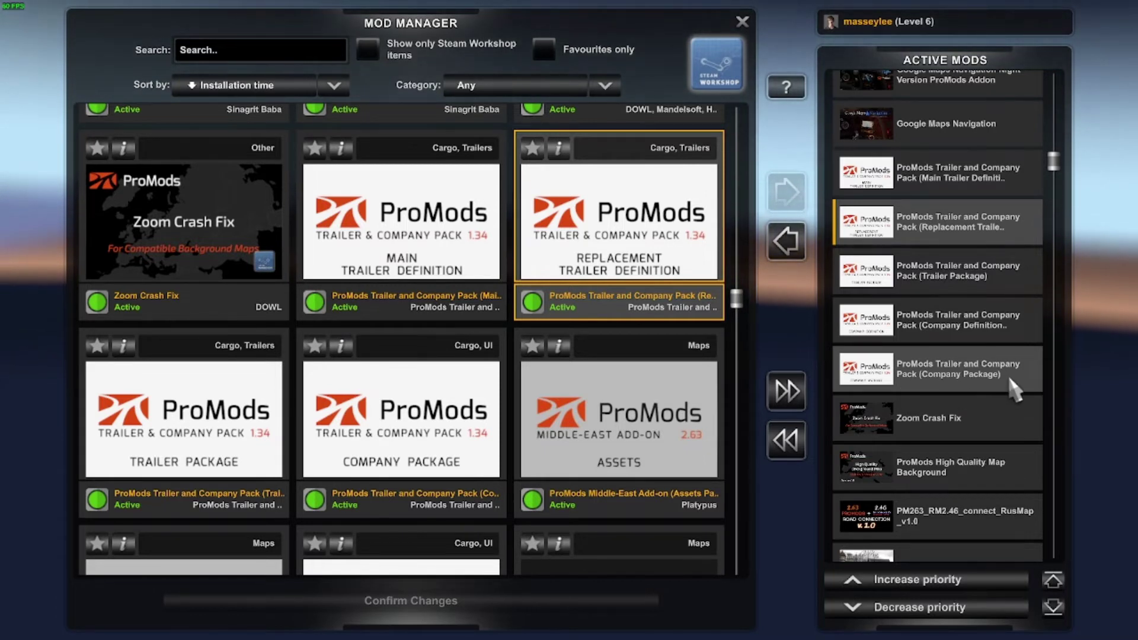
scroll(1032, 385, up, 1)
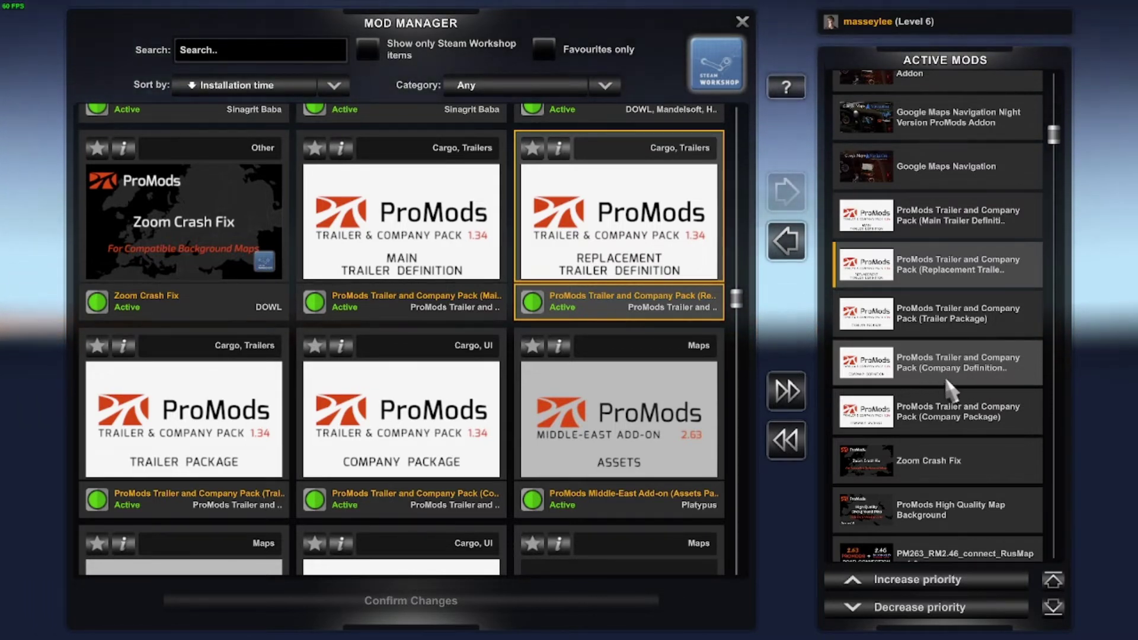
scroll(1017, 387, up, 1)
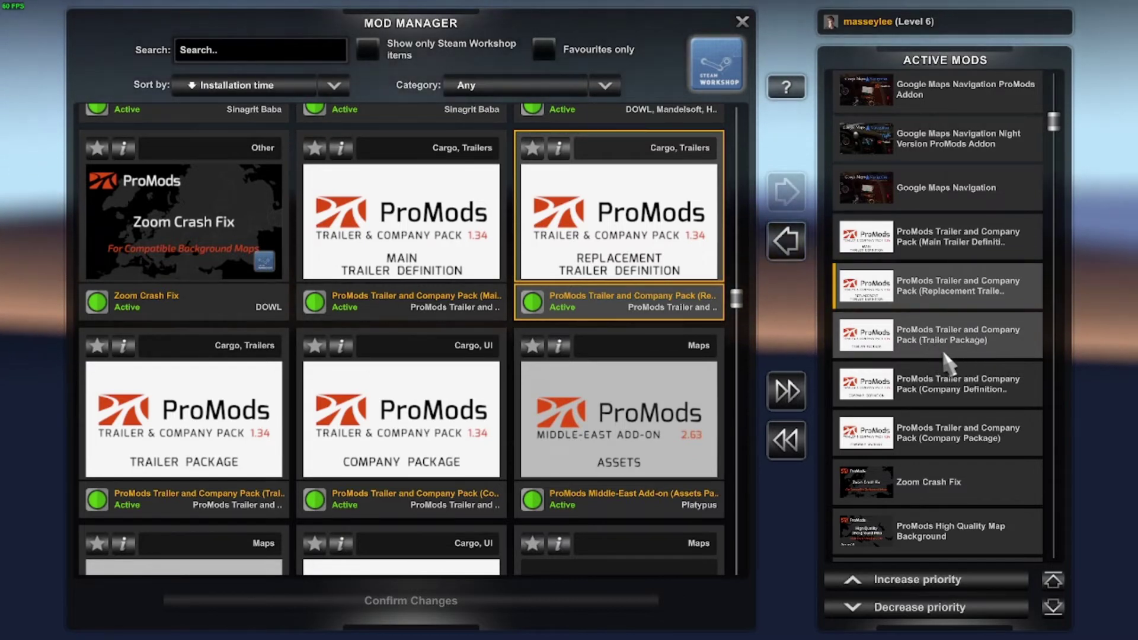
scroll(972, 362, up, 1)
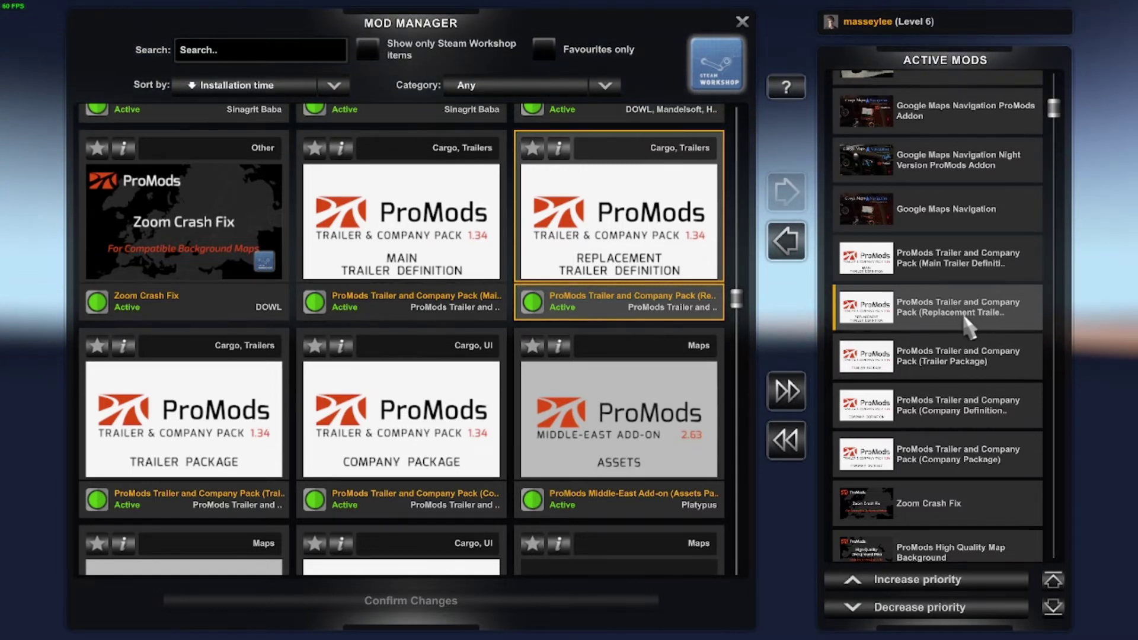
scroll(979, 321, up, 1)
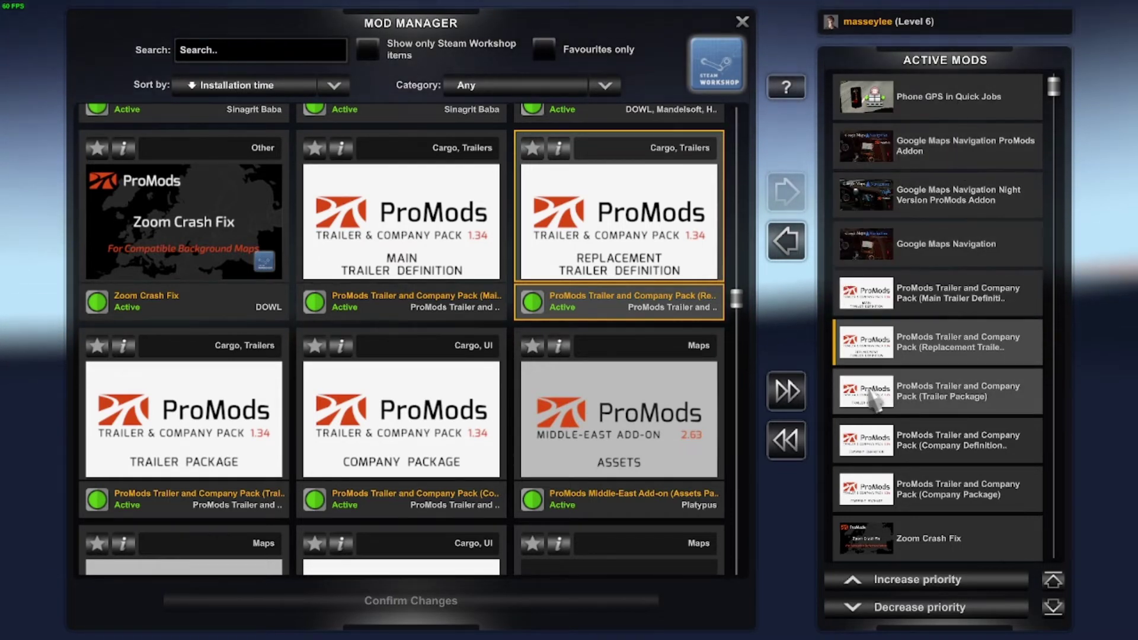
click(742, 22)
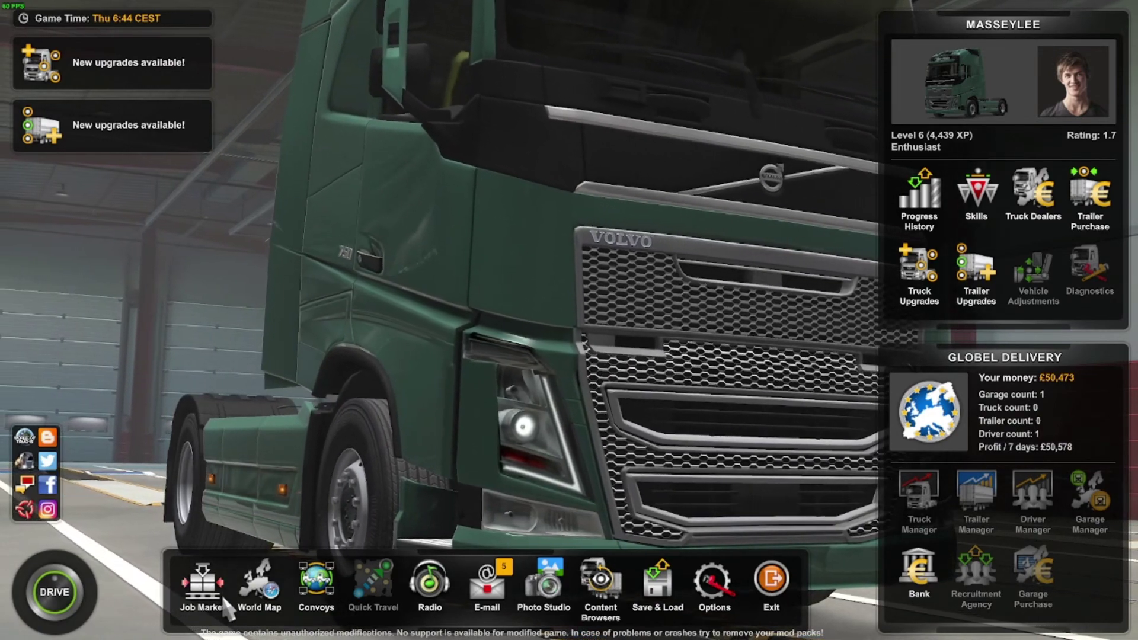
Step: Browse several pages of quick job offers in the job market for company logos and cargoes, and return to the main game screen
click(217, 601)
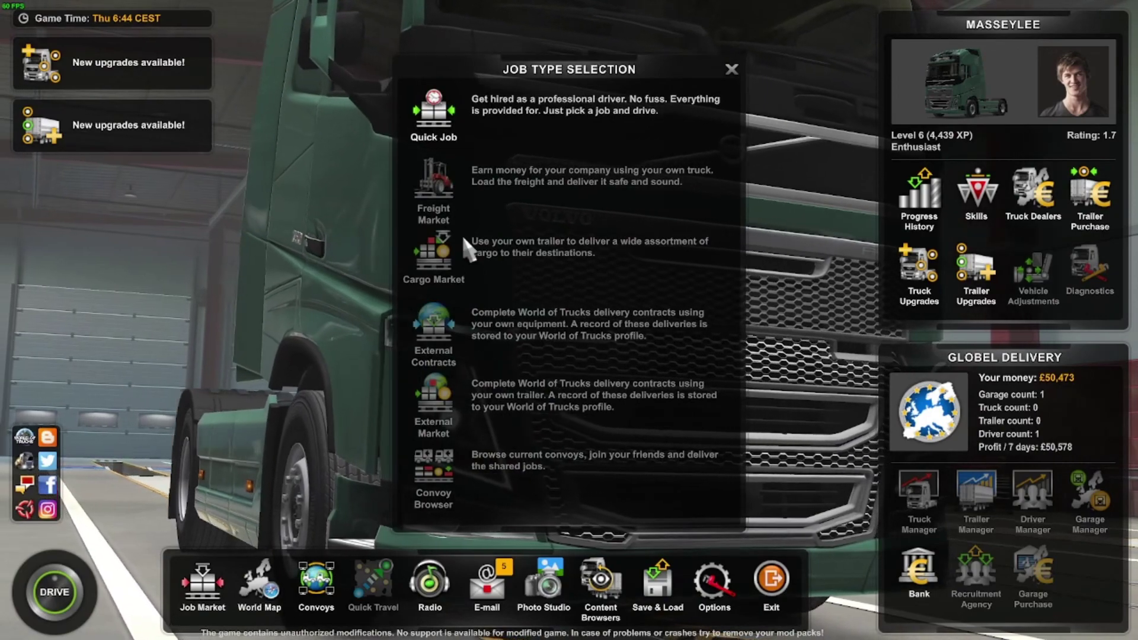
click(434, 116)
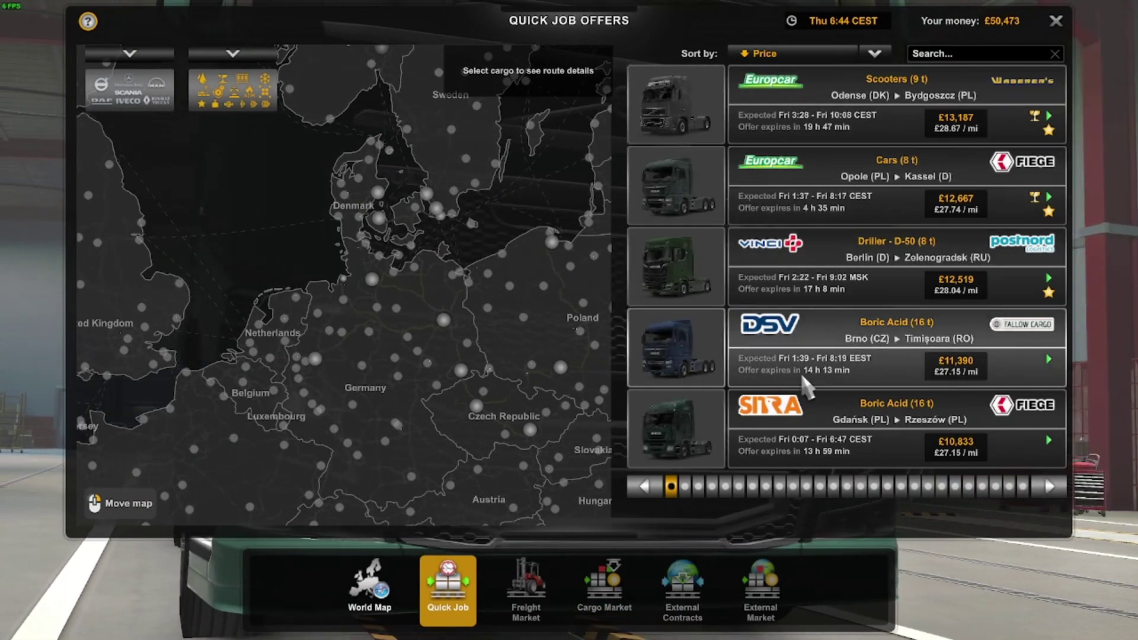
click(1053, 491)
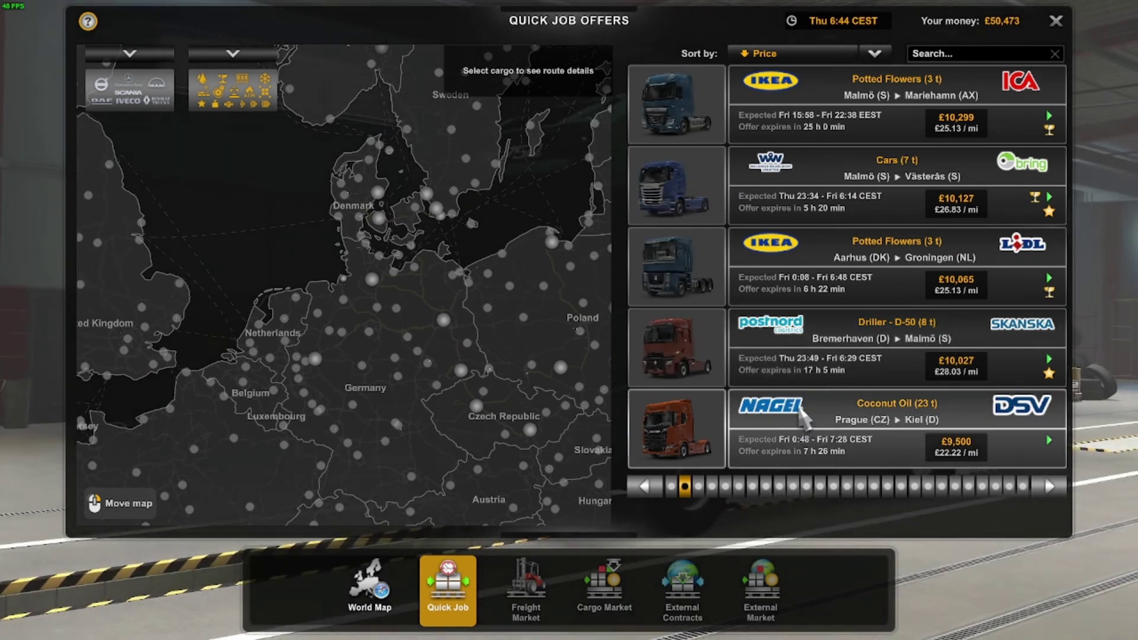
click(1047, 486)
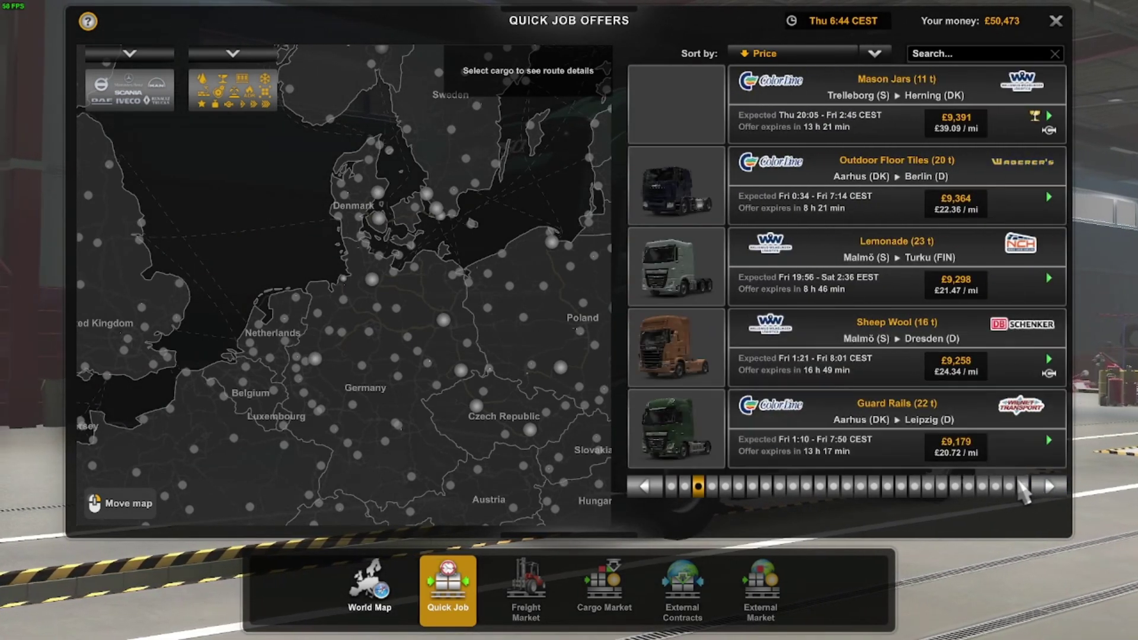
click(1050, 487)
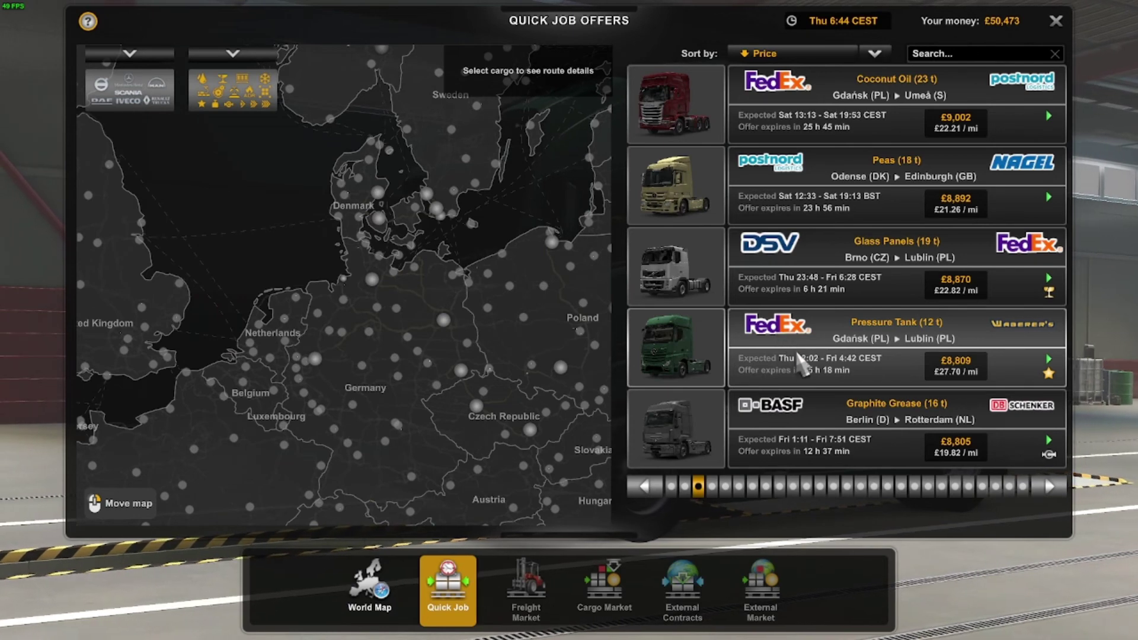
click(1050, 484)
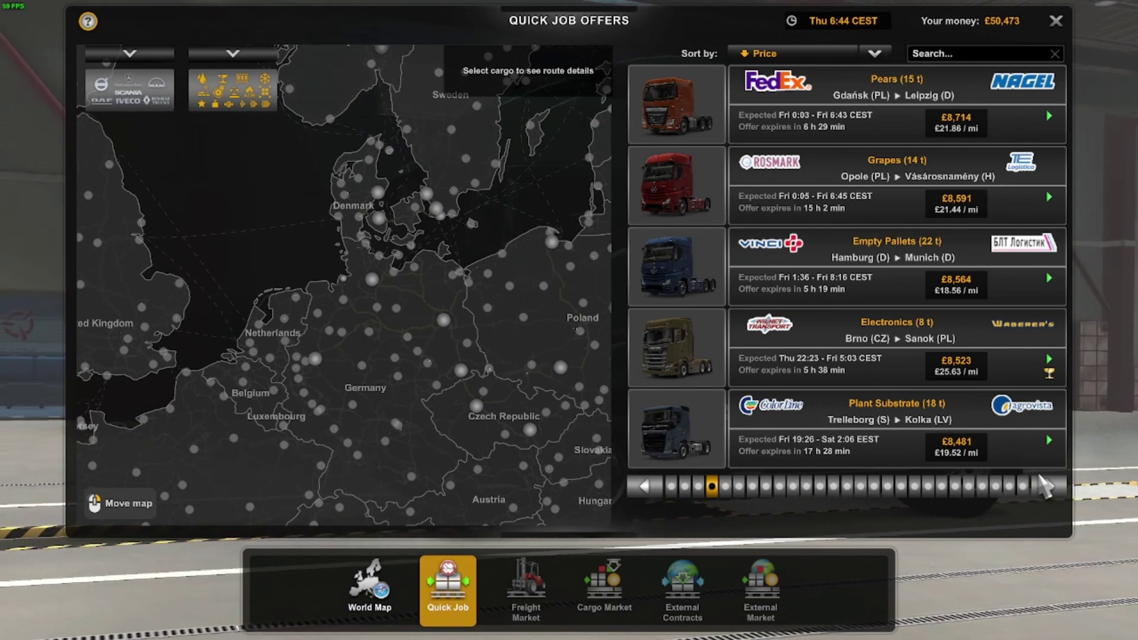
click(1058, 491)
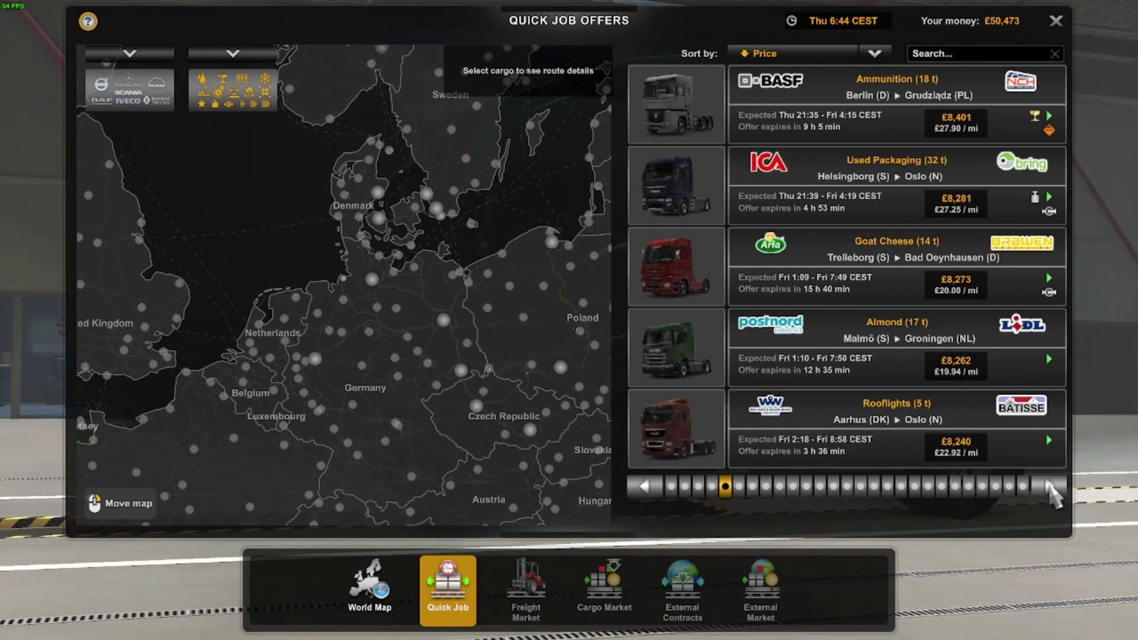
click(1051, 489)
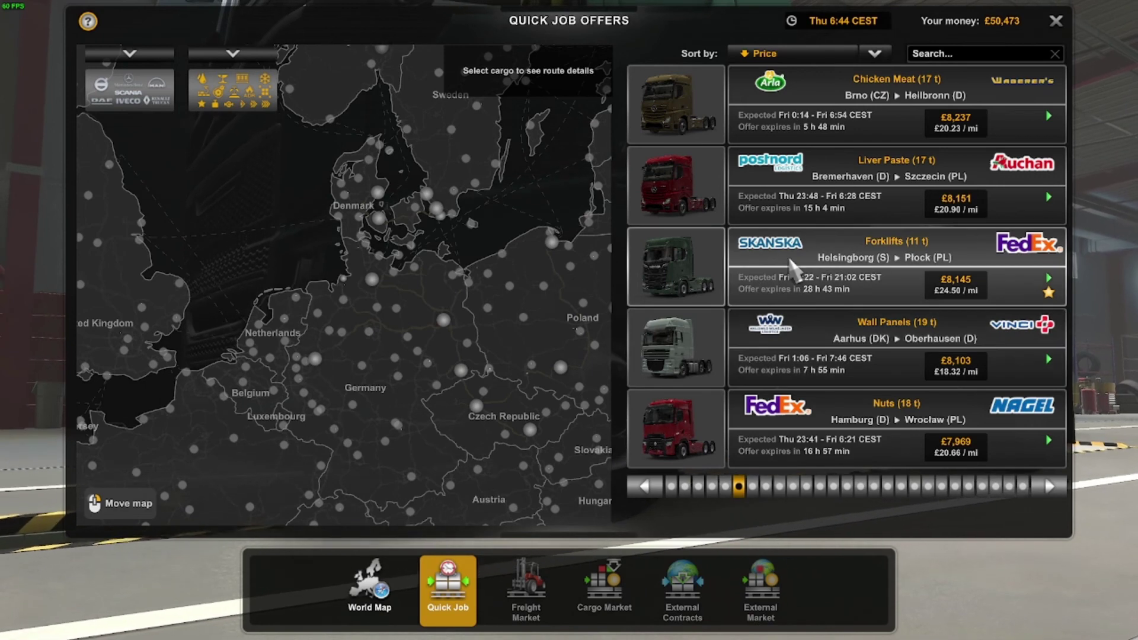
click(1043, 488)
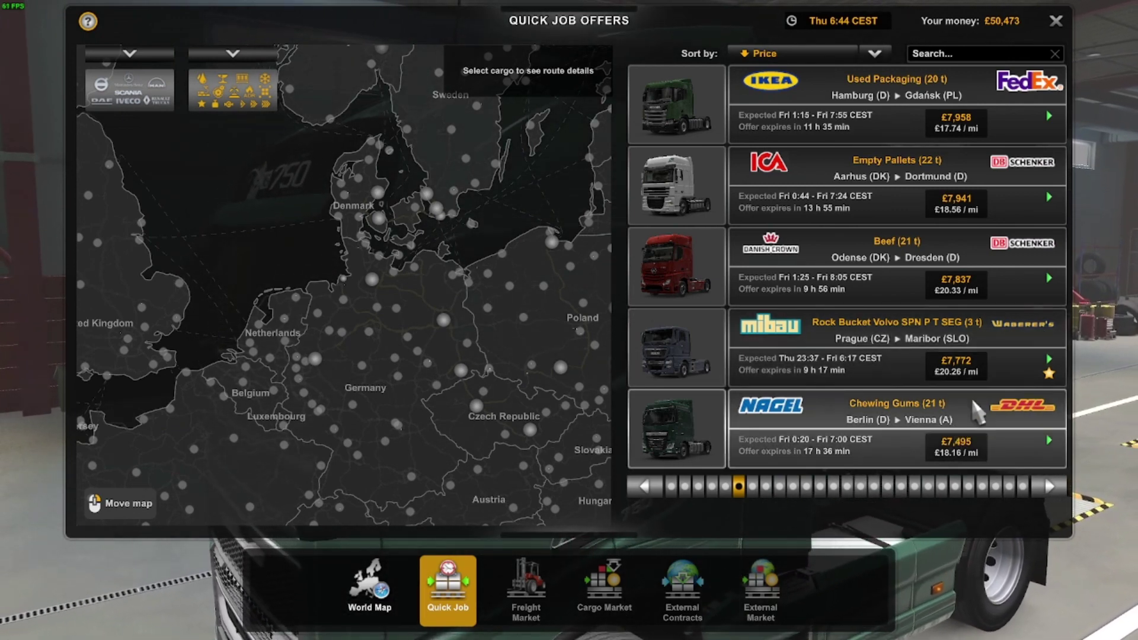
key(Escape)
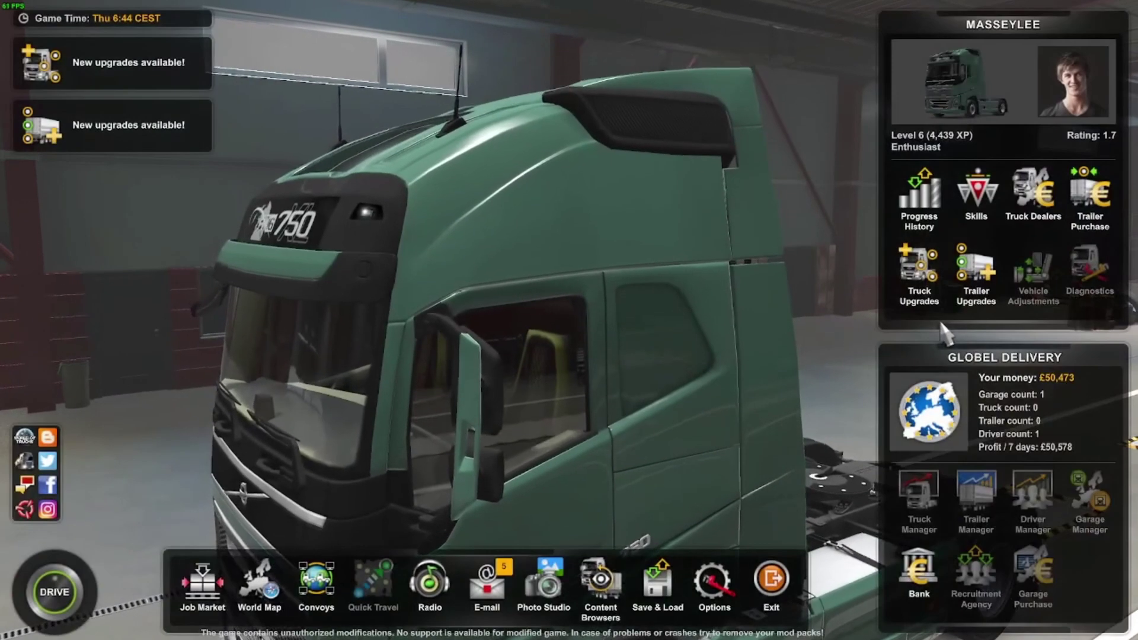